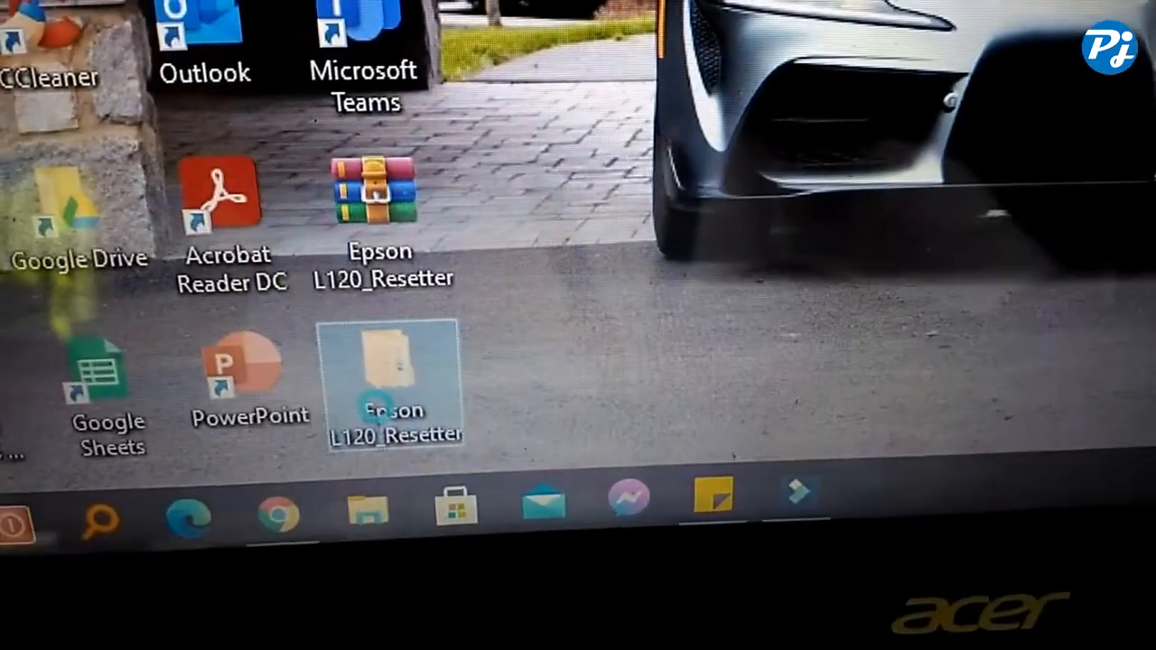
right_click(371, 424)
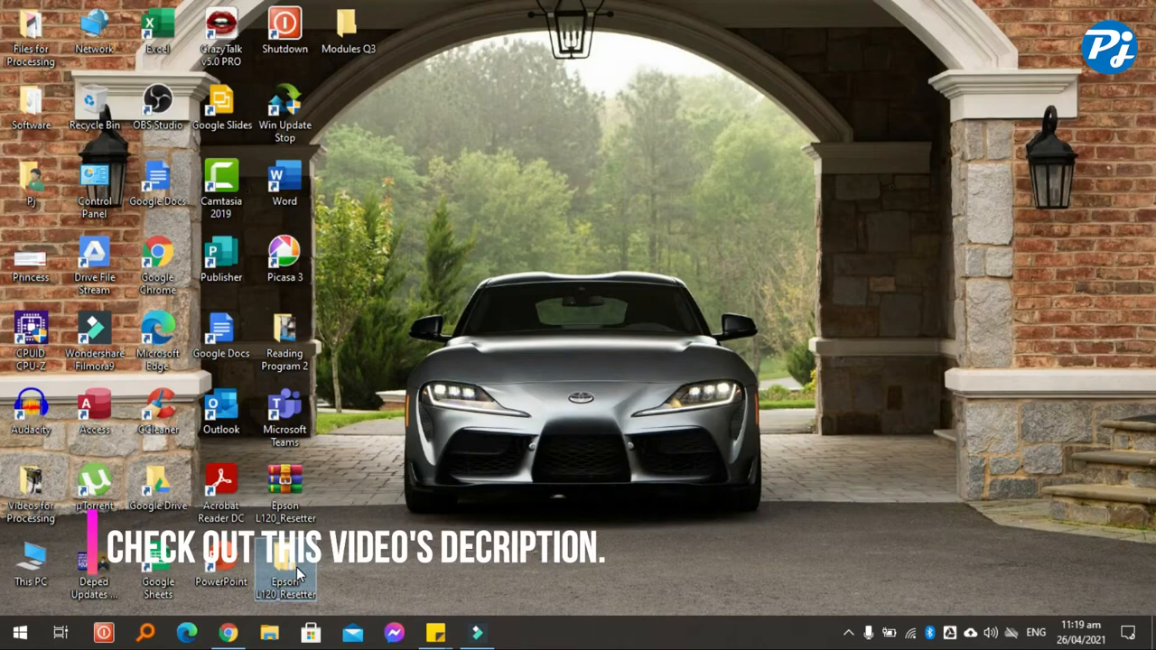
right_click(296, 567)
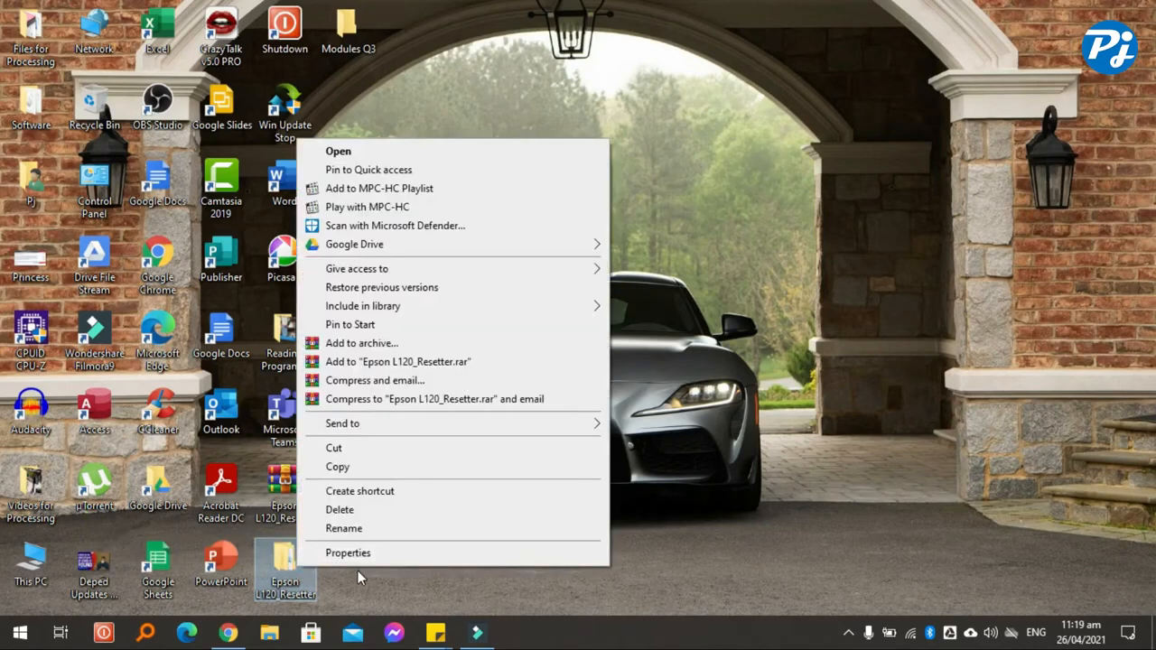
left_click(343, 586)
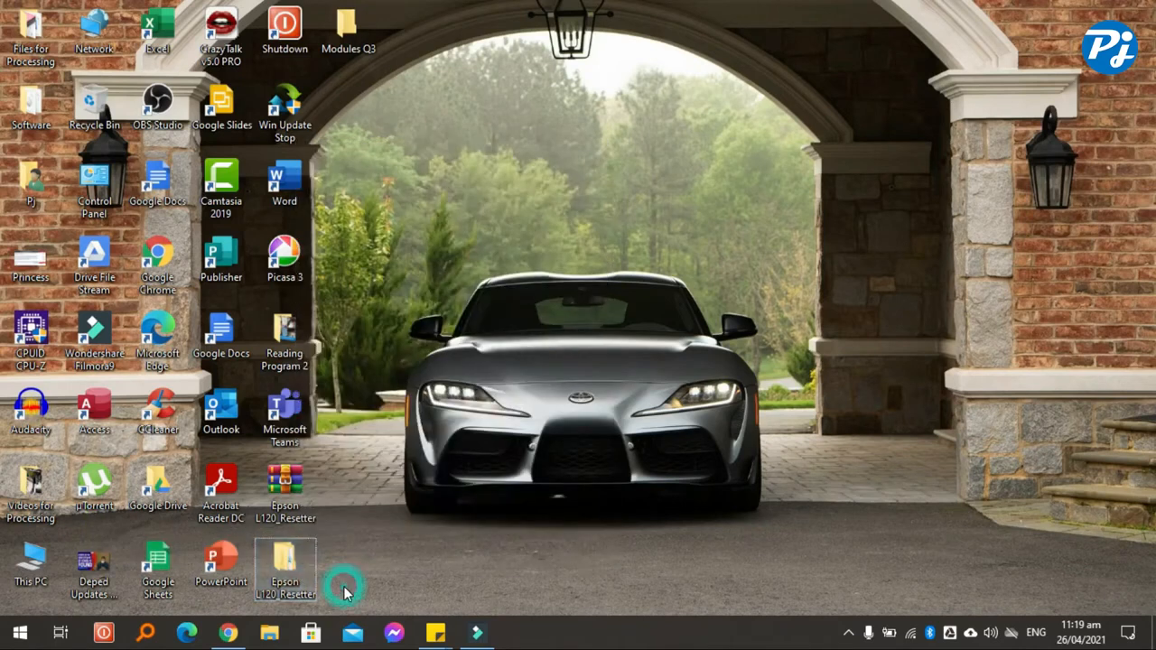
Step: Open the Epson L120_Resetter folder on the desktop and go to its Epson L120 > AdjProg subfolder
right_click(298, 576)
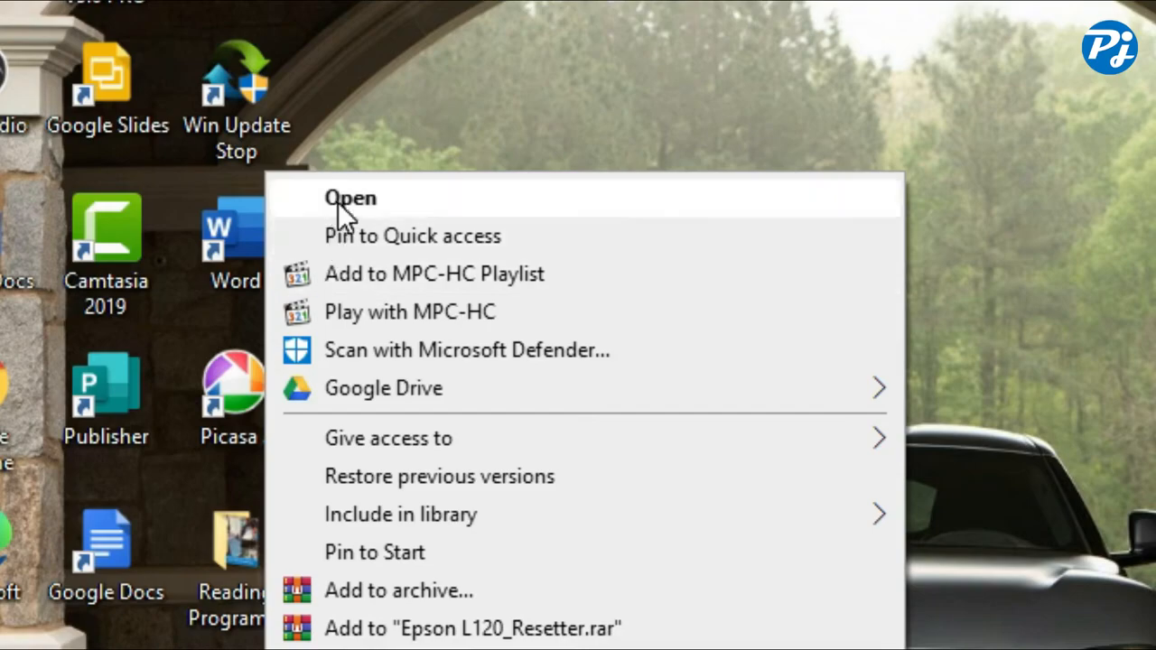
left_click(335, 162)
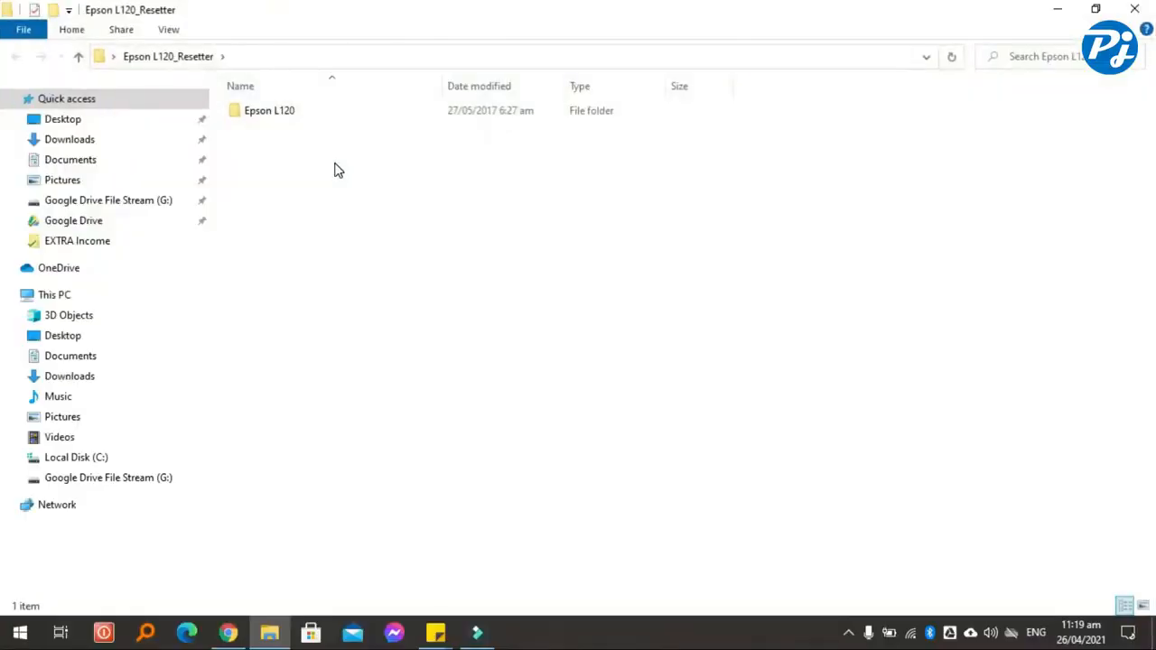
double_click(313, 112)
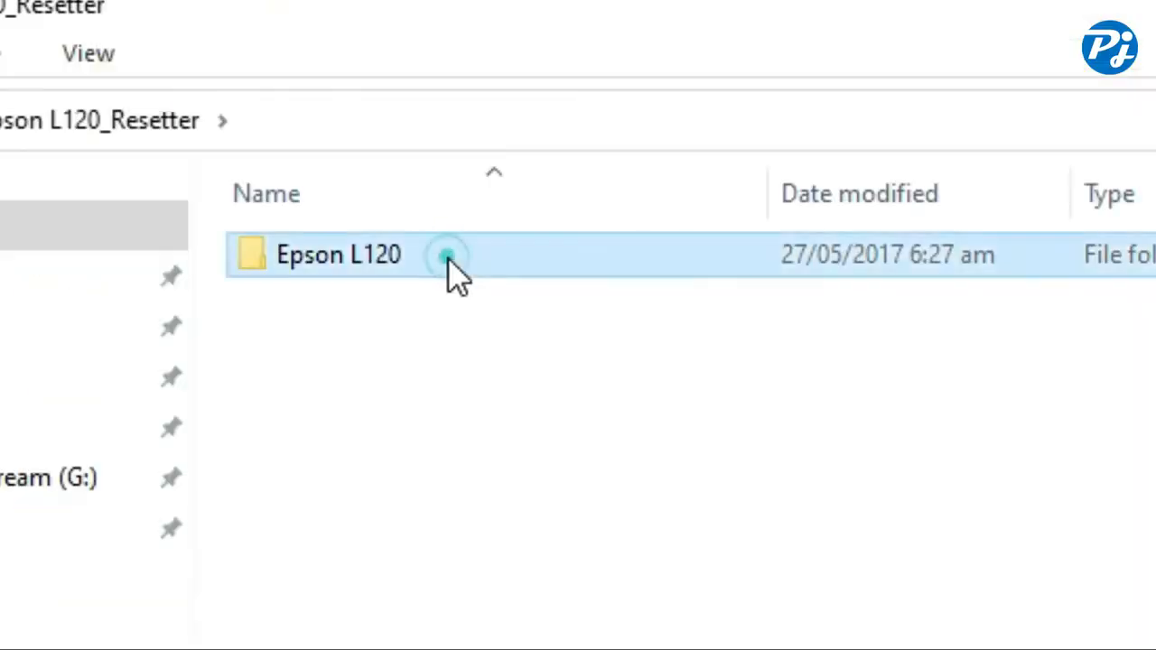
double_click(448, 257)
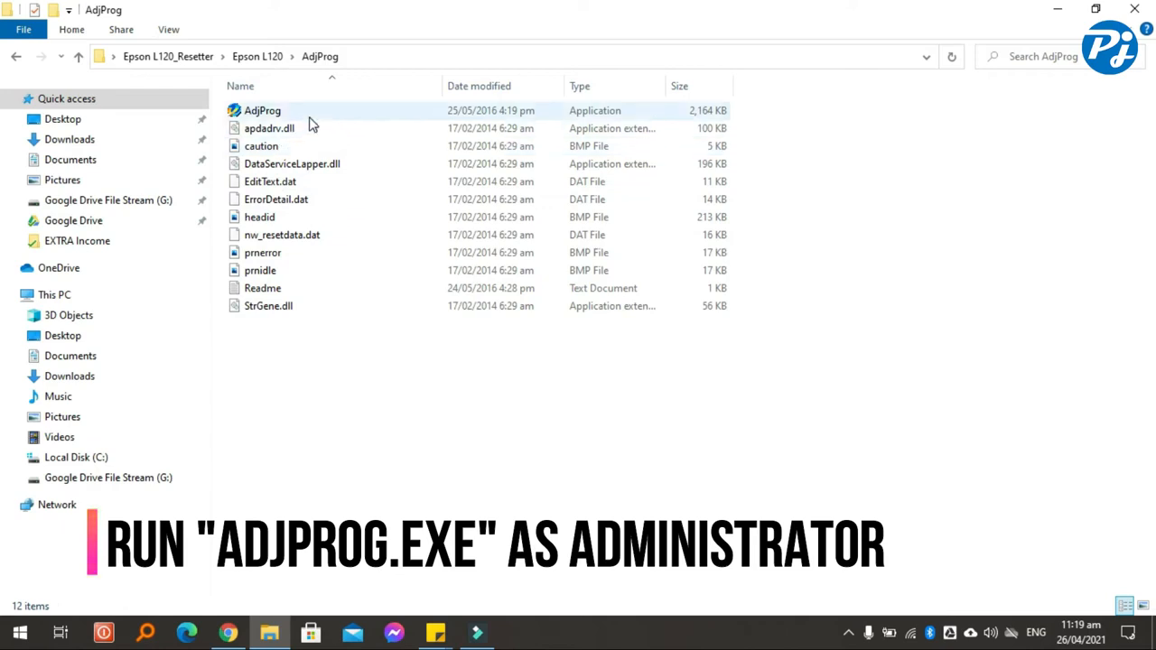
Step: Run the AdjProg application as administrator
left_click(306, 114)
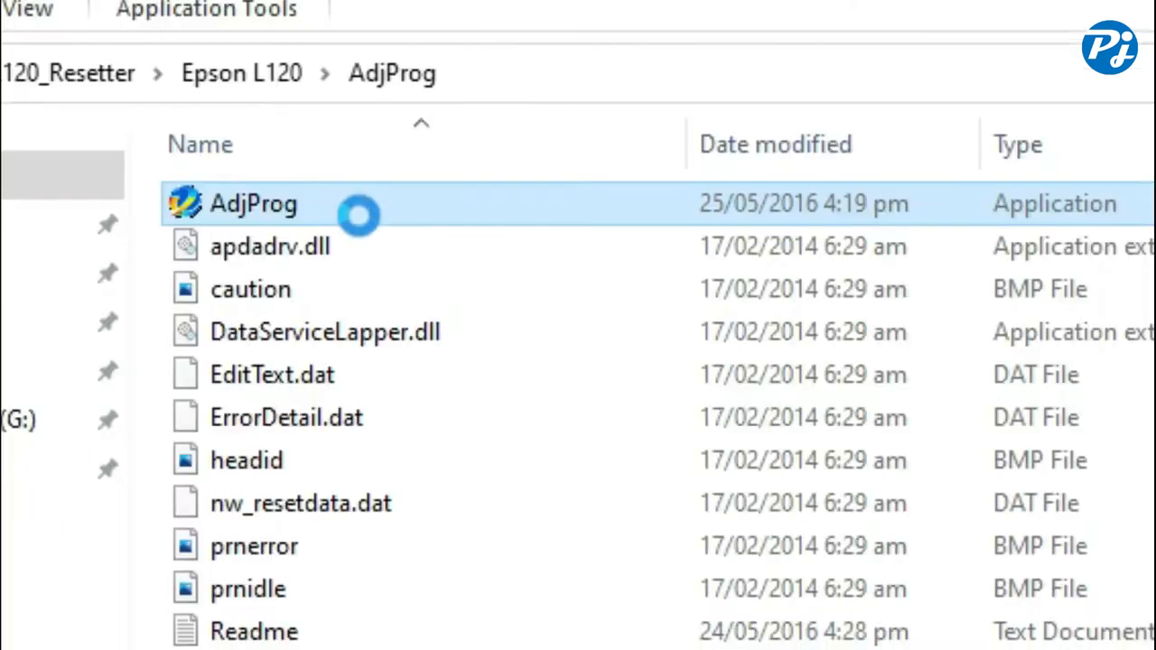
right_click(306, 114)
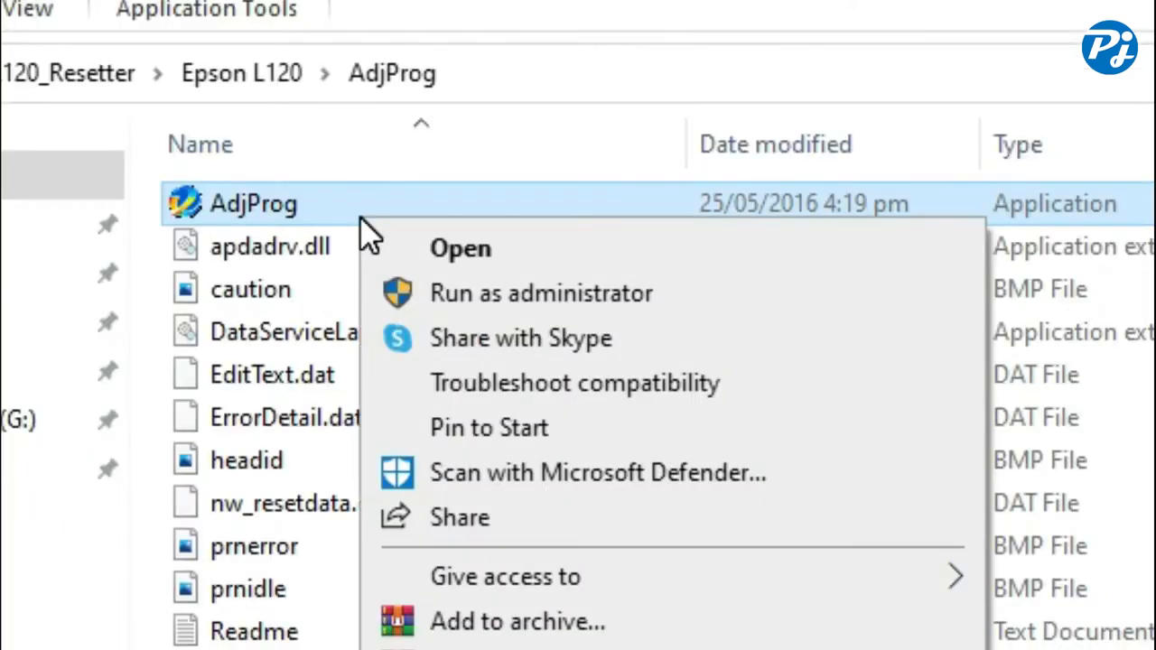
left_click(506, 290)
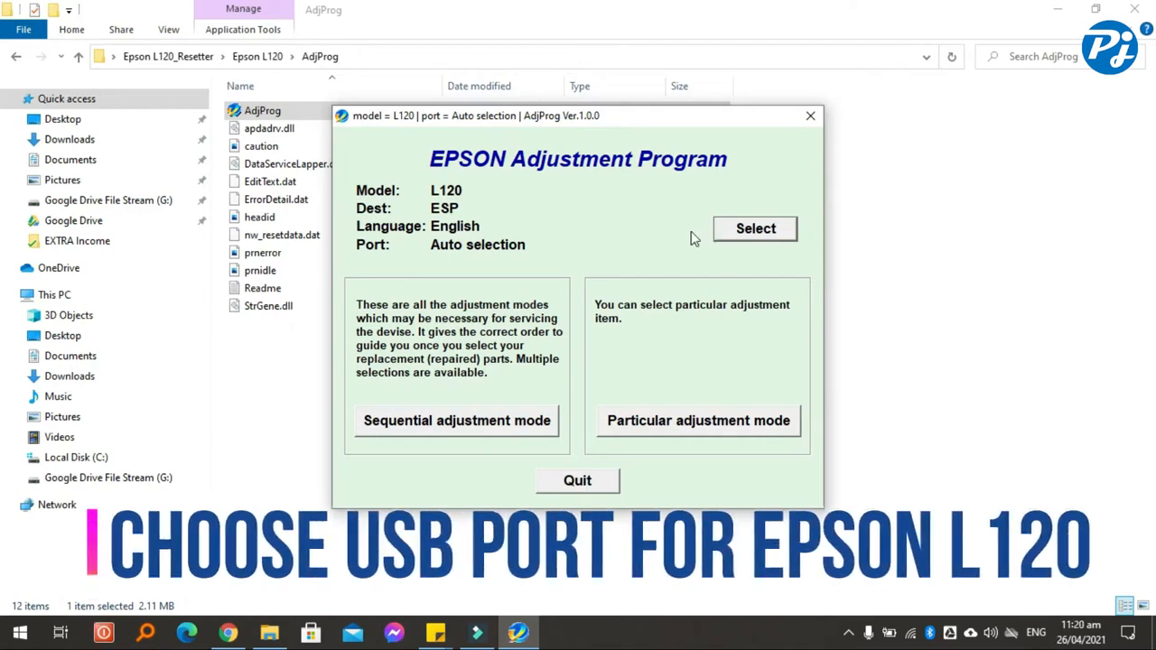
Step: Set the adjustment program's port to USB001 (L120 Series)
left_click(757, 229)
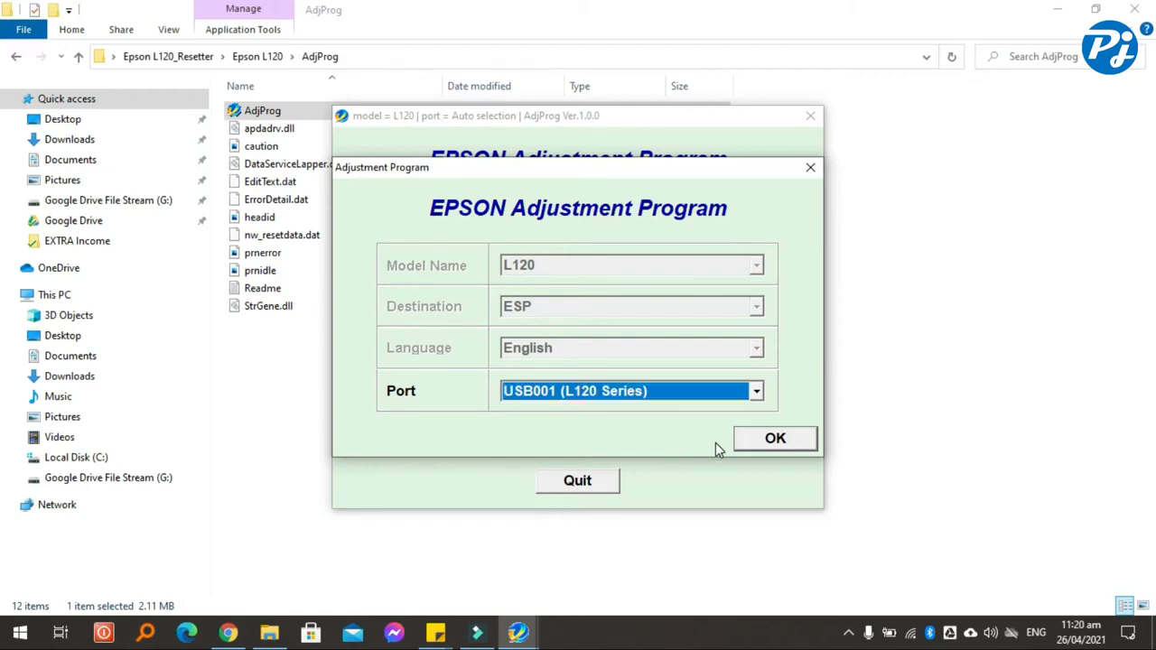
left_click(678, 396)
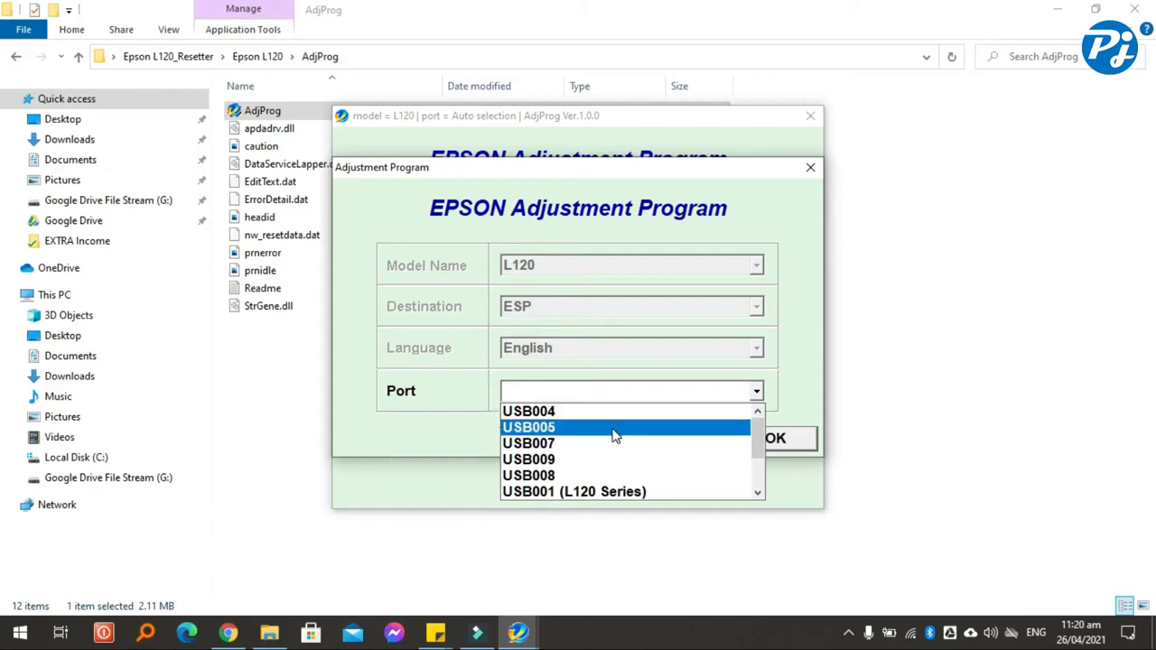
left_click(515, 493)
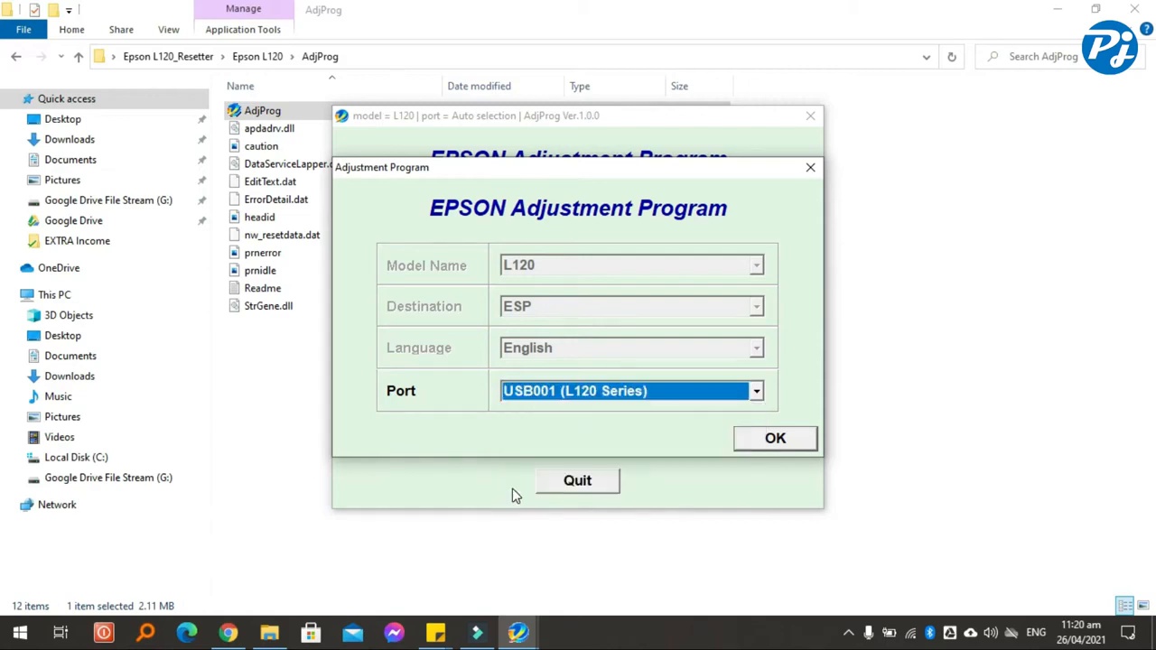
left_click(782, 438)
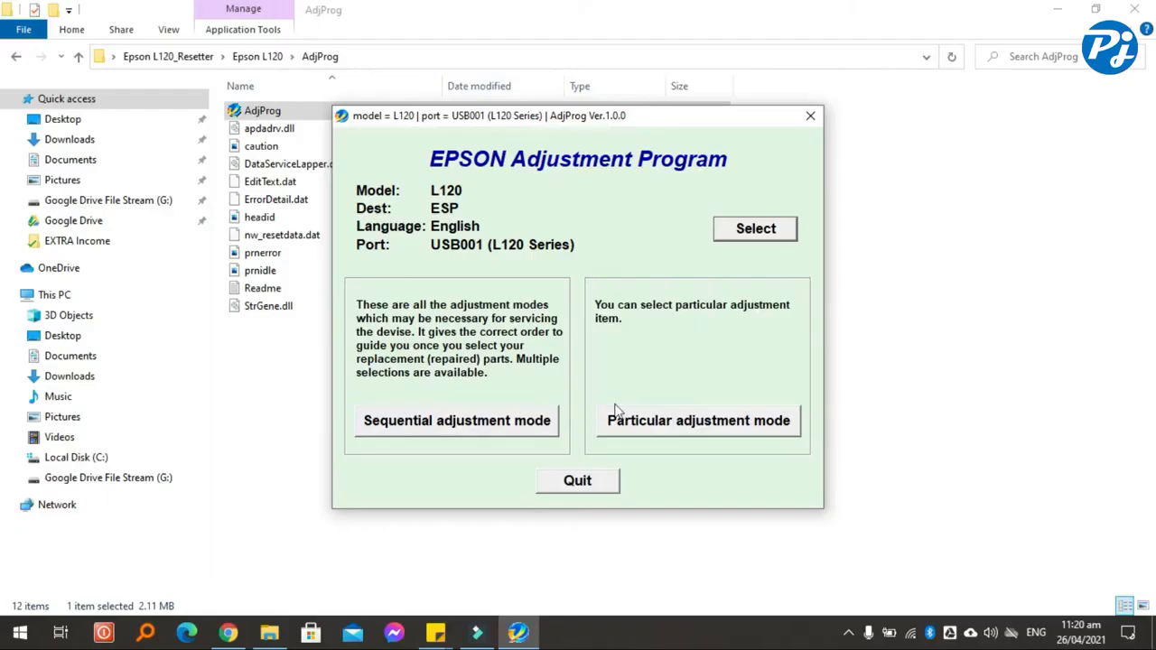
Step: Open the Initial setting item in Particular adjustment mode and check the printer's stored model name and serial number
left_click(658, 425)
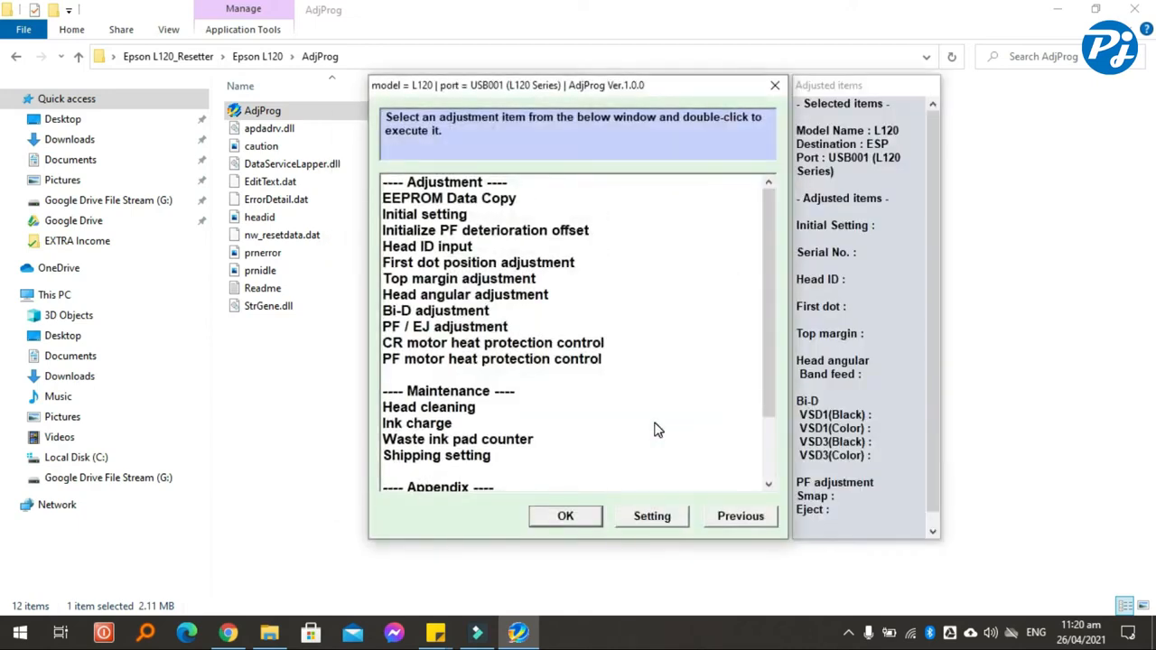
left_click(479, 439)
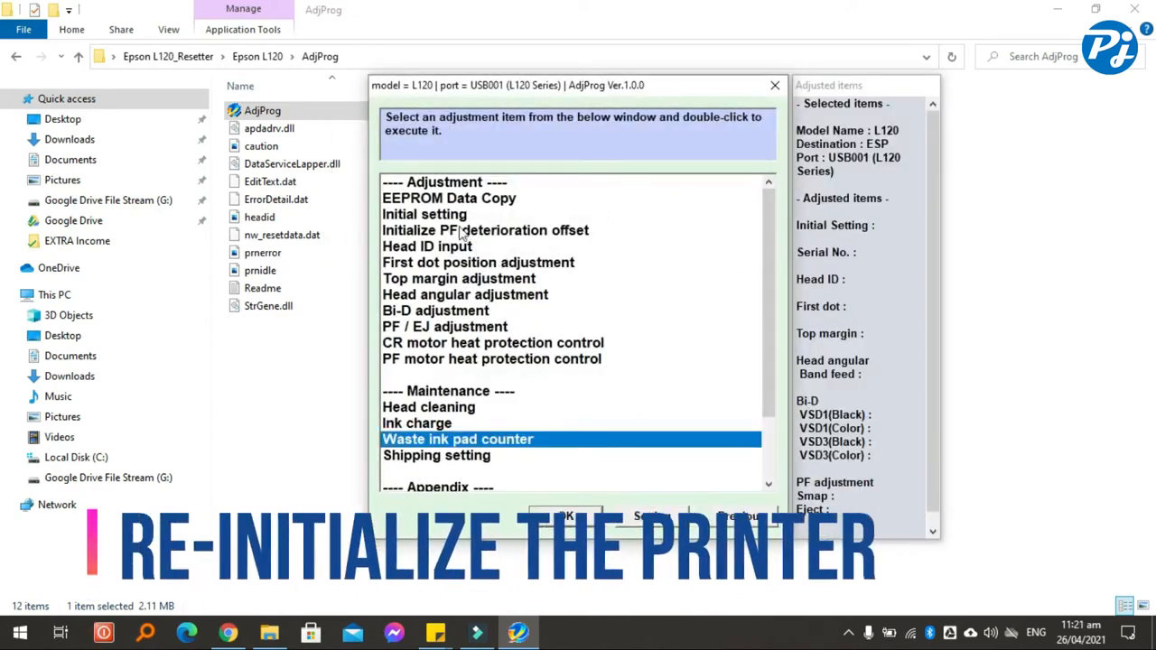
left_click(449, 218)
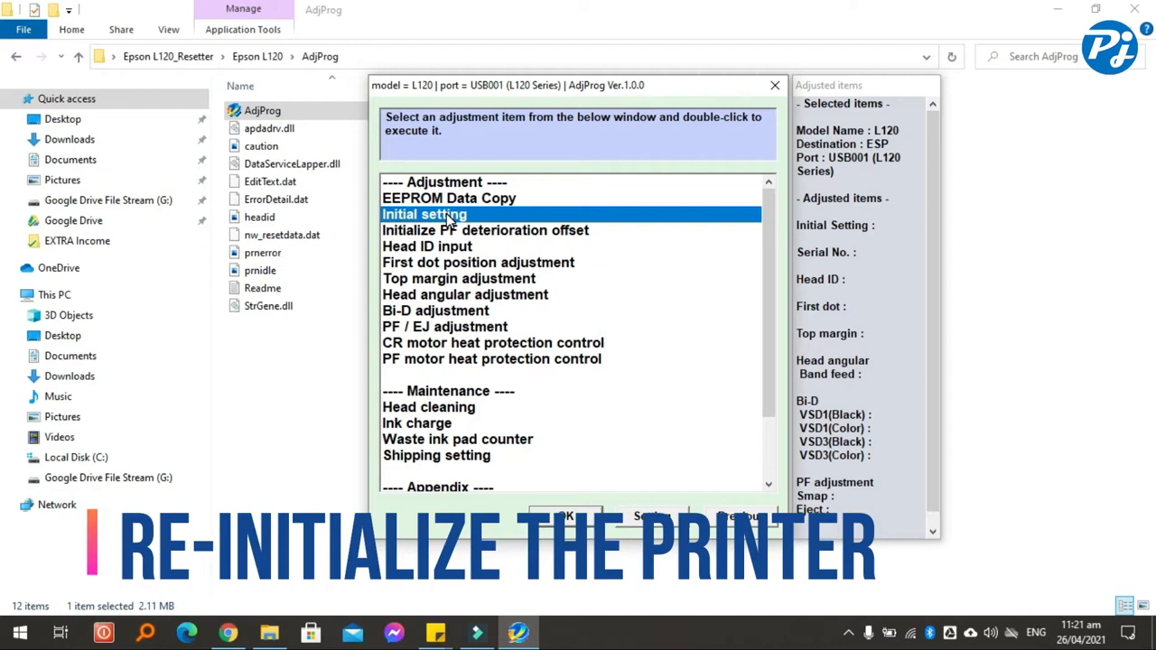
left_click(565, 519)
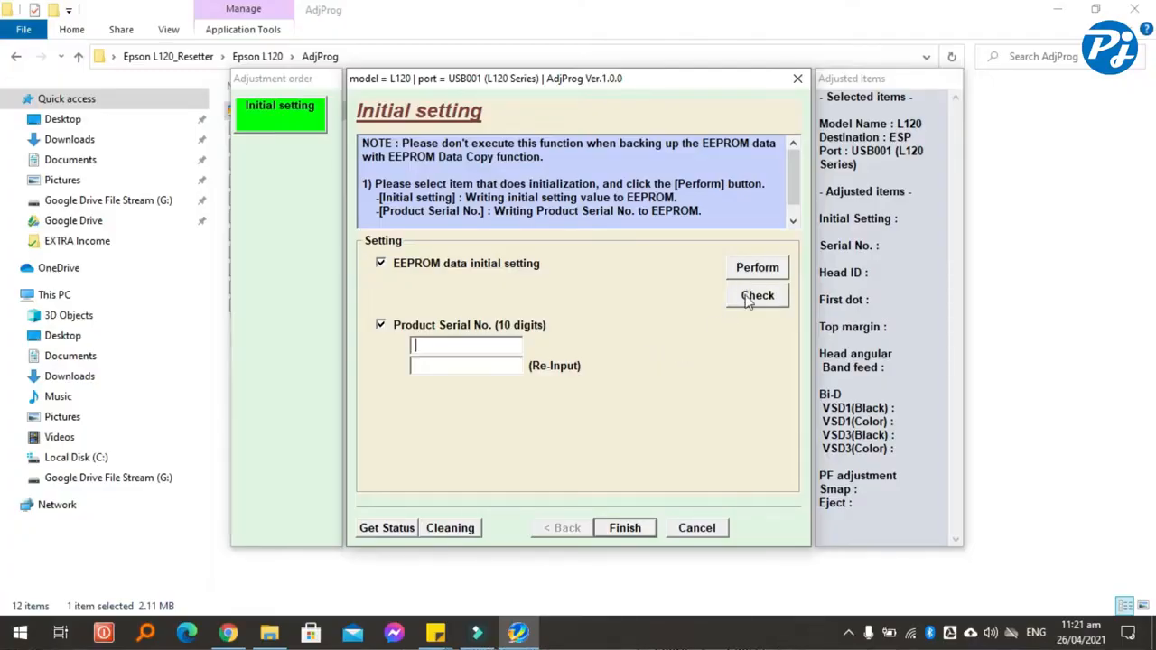
left_click(753, 297)
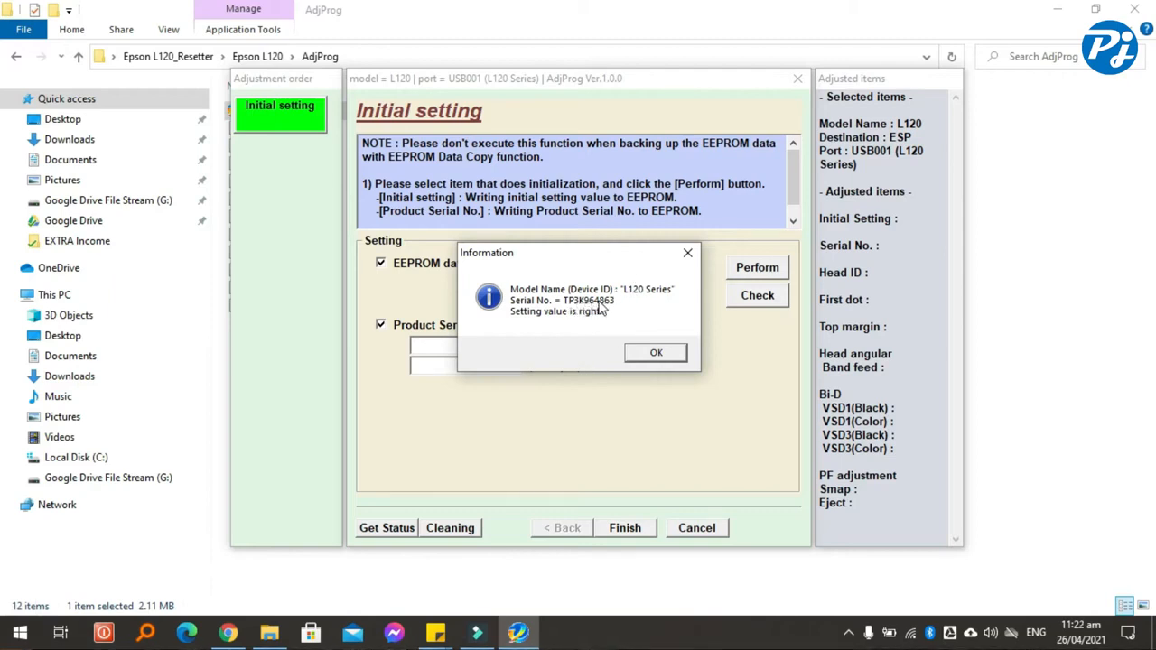
Step: Open Notepad, move its window so the information message stays readable, and write down the printer's serial number
left_click(20, 636)
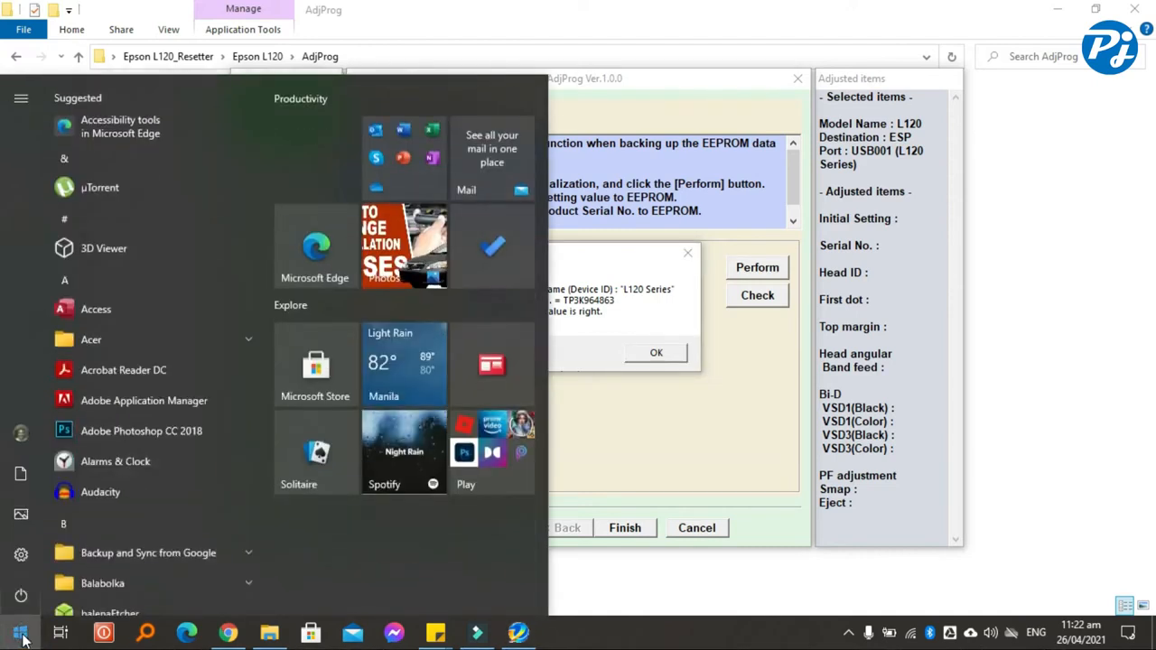
type("notepad")
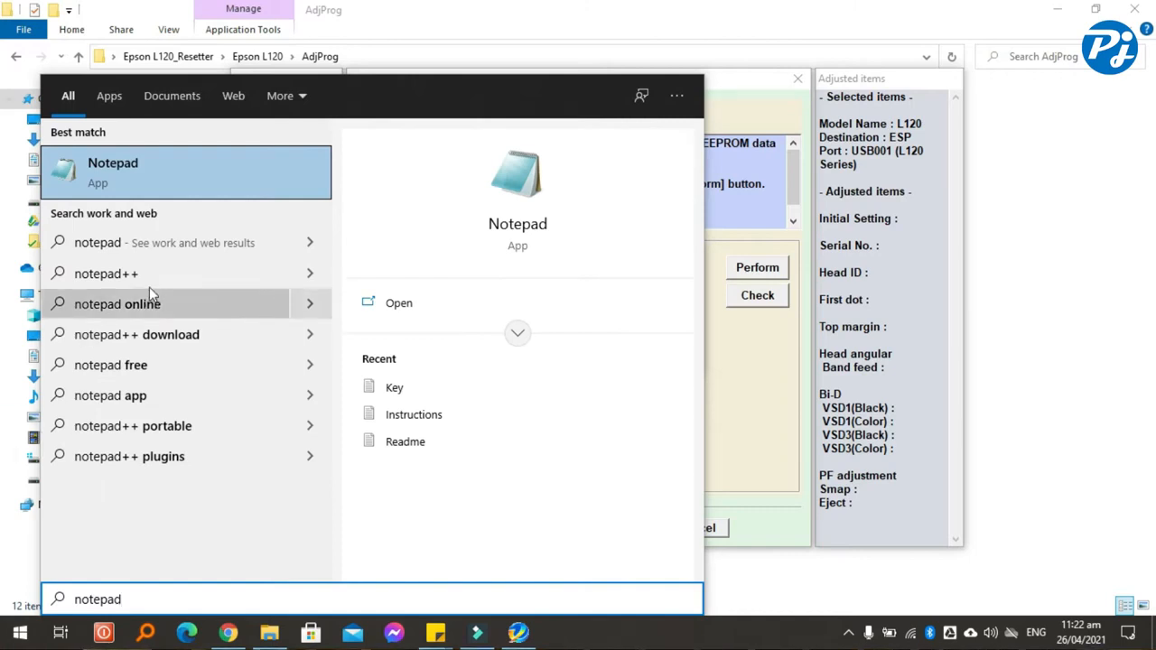
left_click(158, 180)
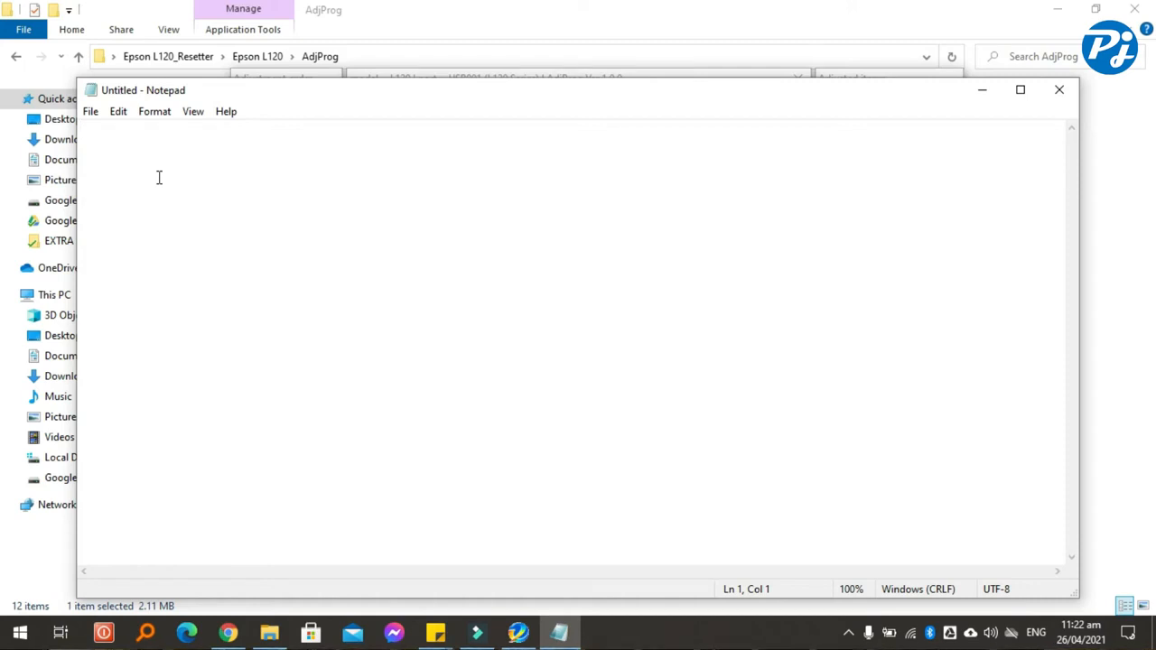
left_click_drag(382, 96, 562, 329)
key("Caps_Lock")
type("TP3")
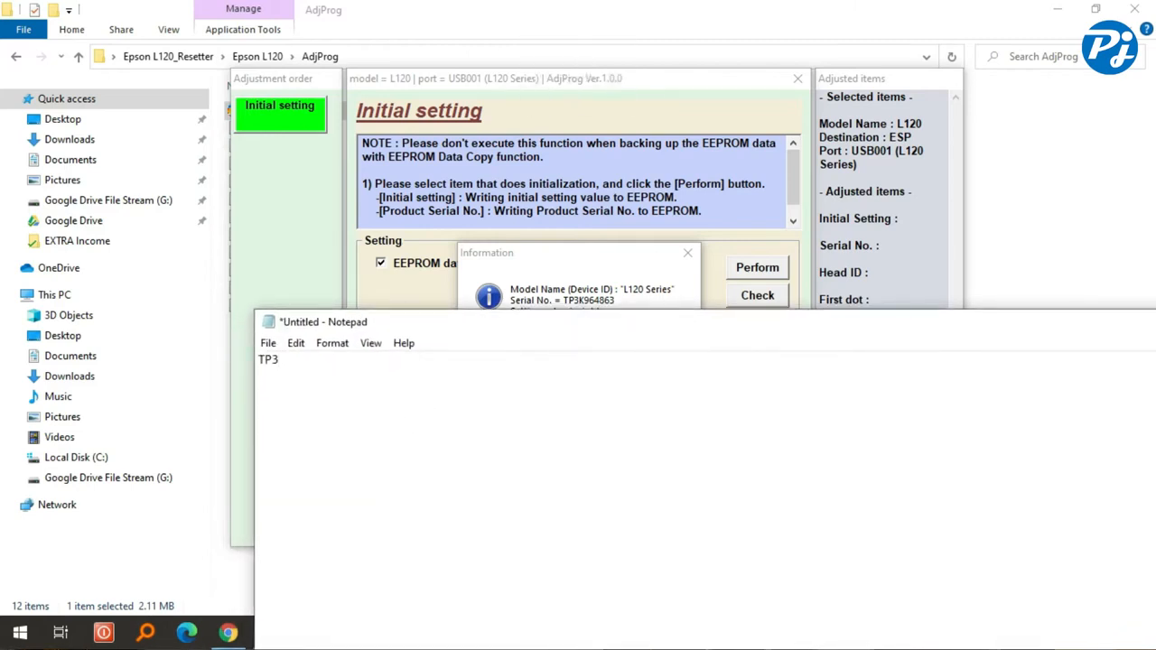
type("K964863")
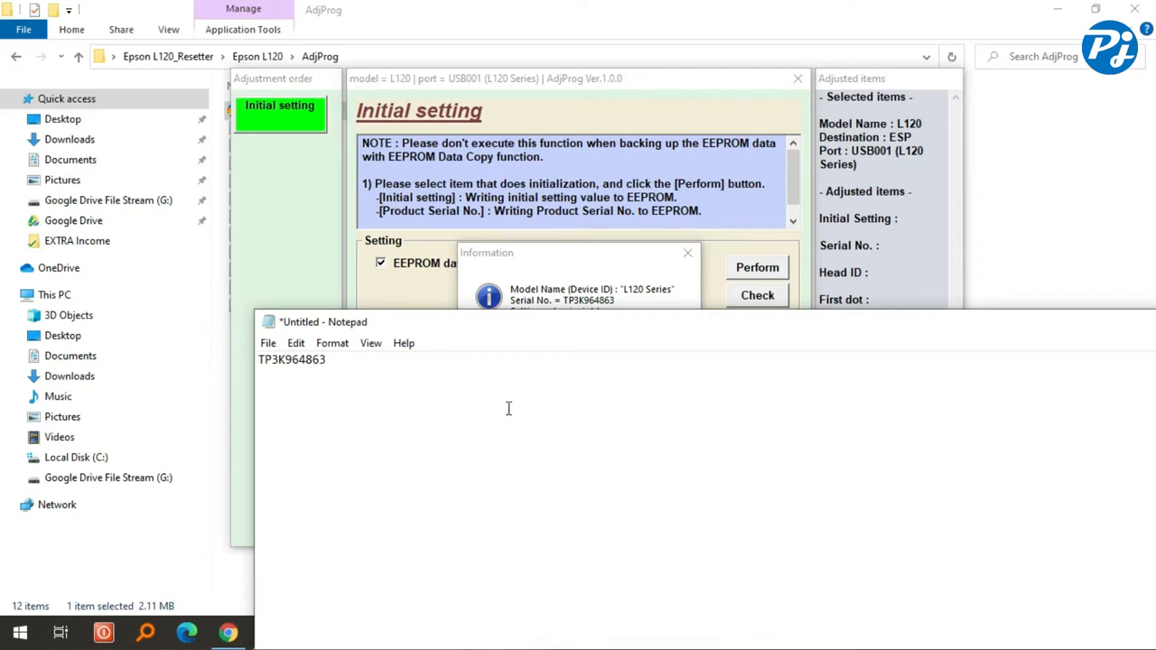
Step: Dismiss the information message and reposition the Notepad note so the first Product Serial No. field stays uncovered
left_click(569, 269)
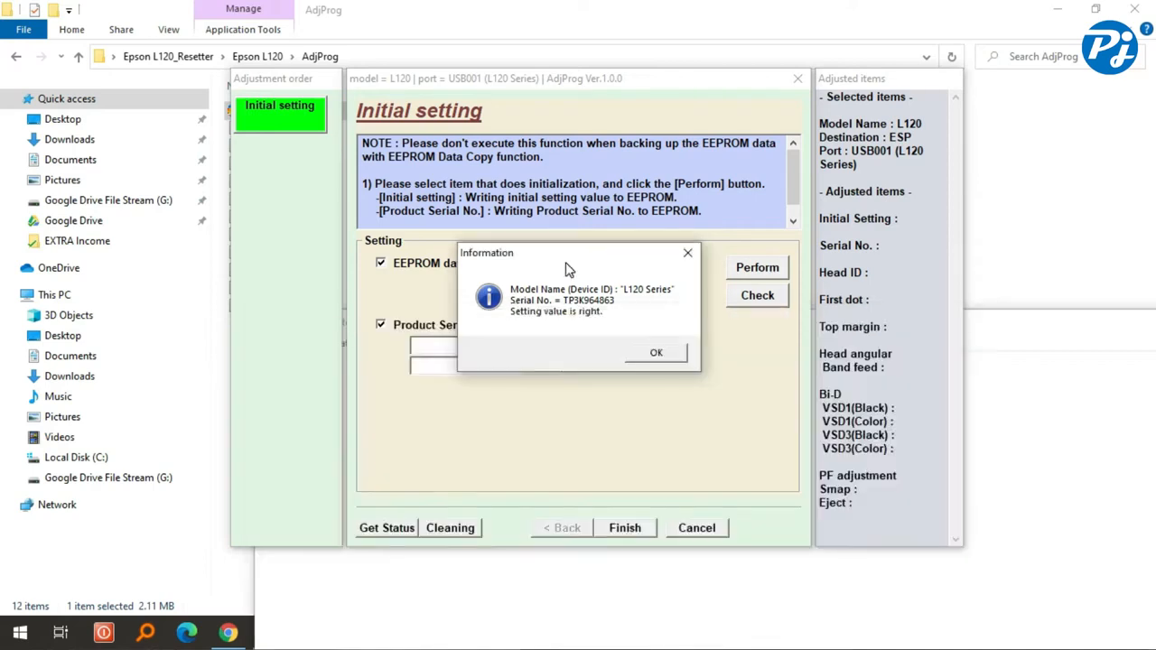
left_click(652, 356)
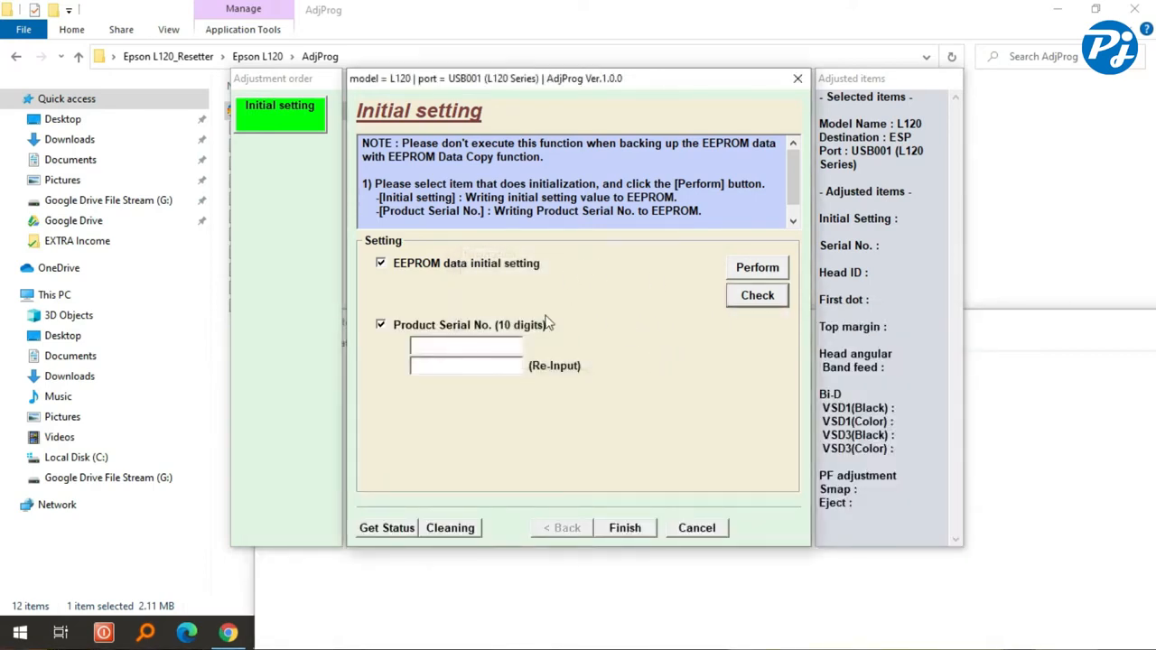
left_click(439, 349)
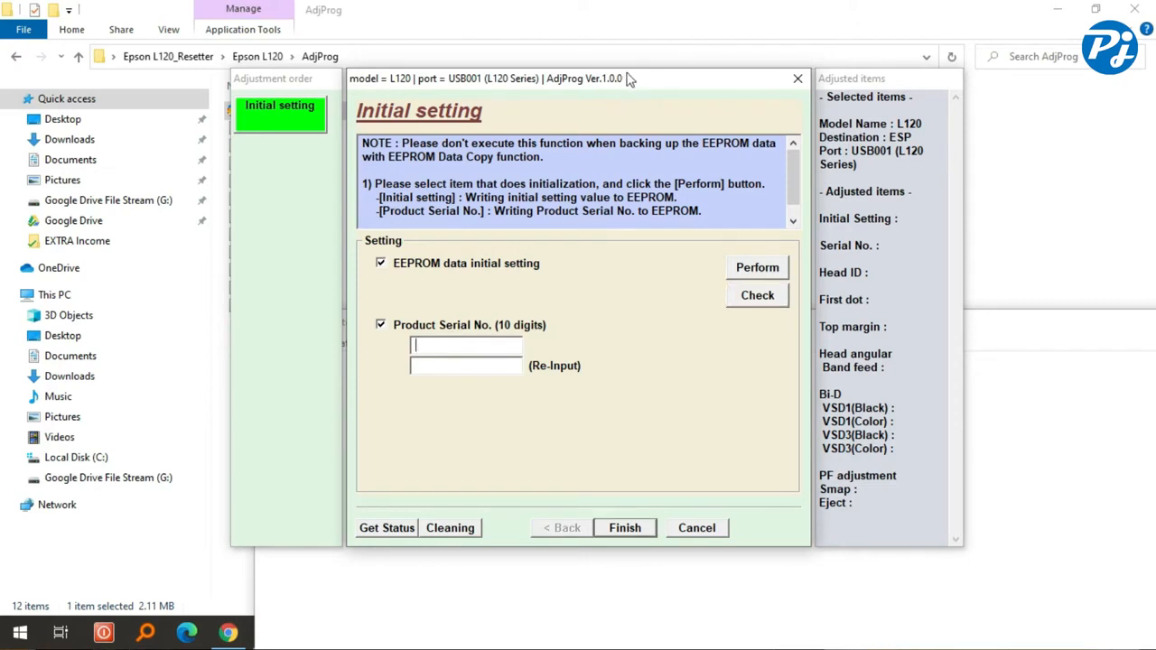
left_click(581, 616)
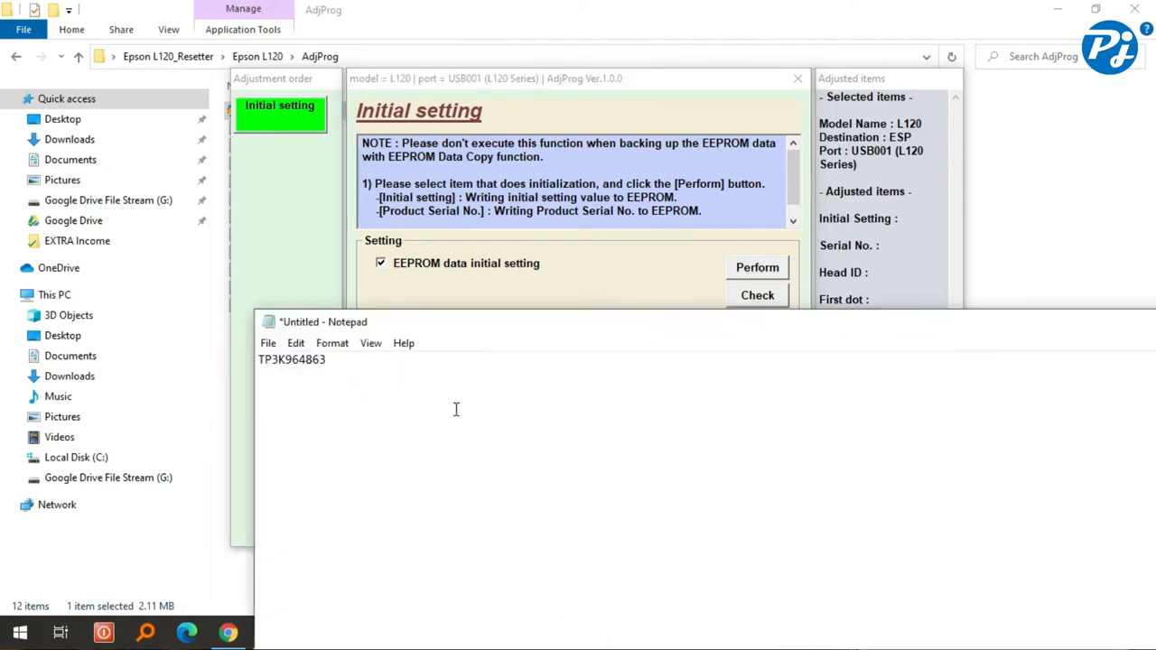
left_click_drag(470, 323, 244, 384)
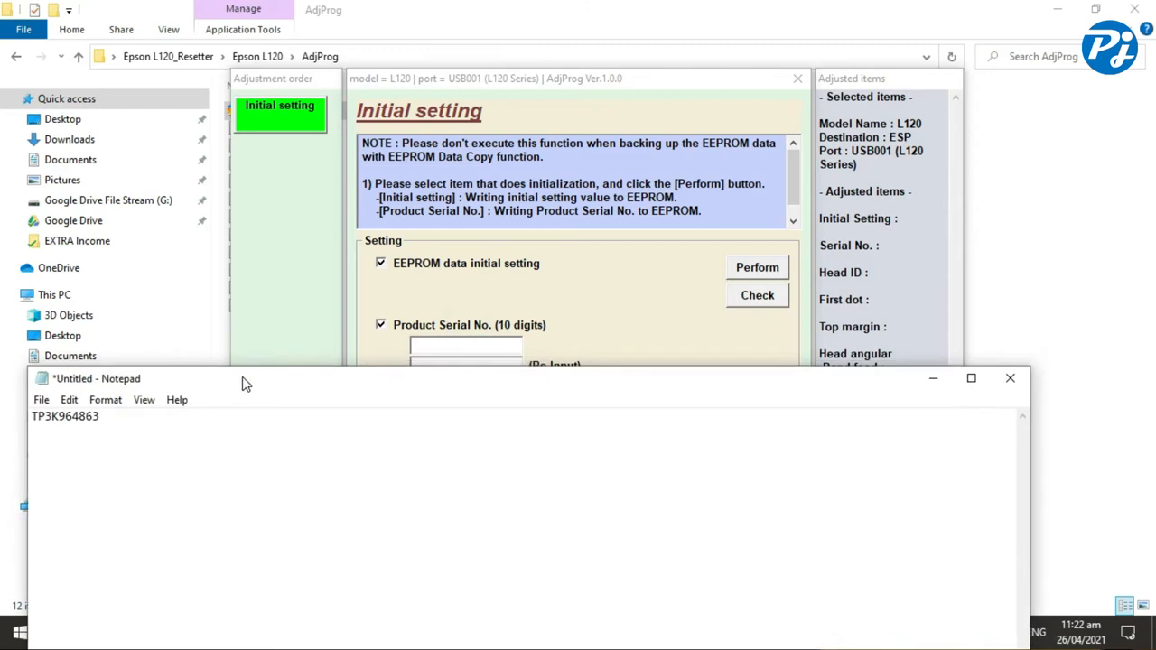
Step: Try to copy the serial number from Notepad into the first Product Serial No. field
left_click(596, 320)
left_click_drag(153, 420, 7, 398)
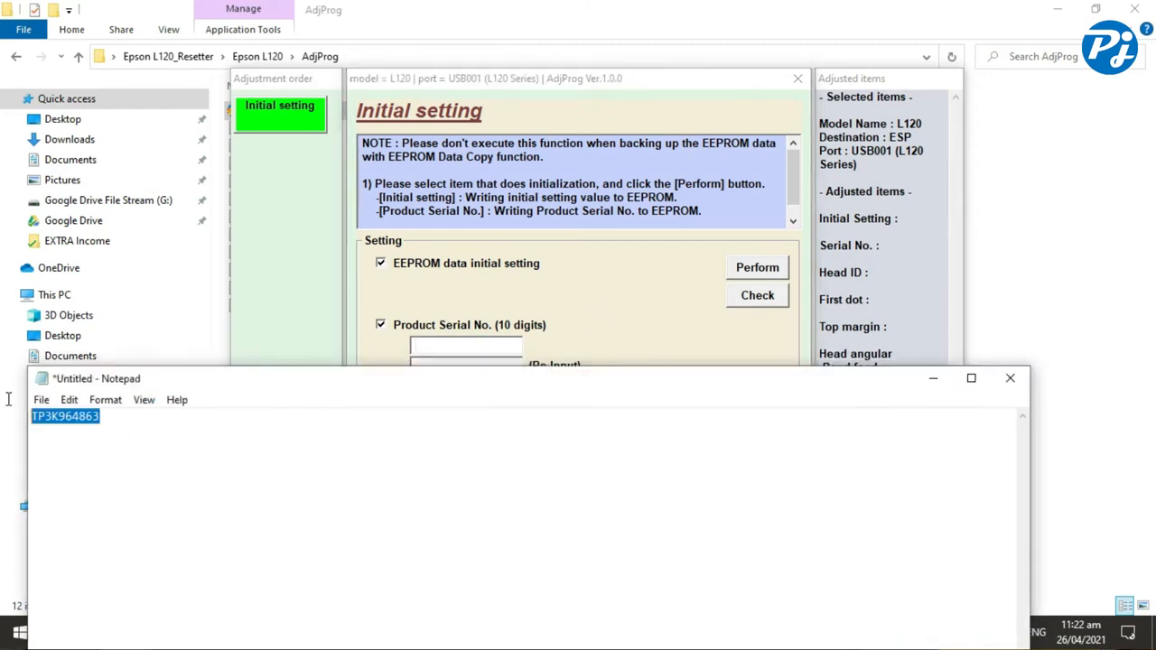
right_click(82, 421)
left_click(149, 217)
left_click(470, 346)
right_click(470, 346)
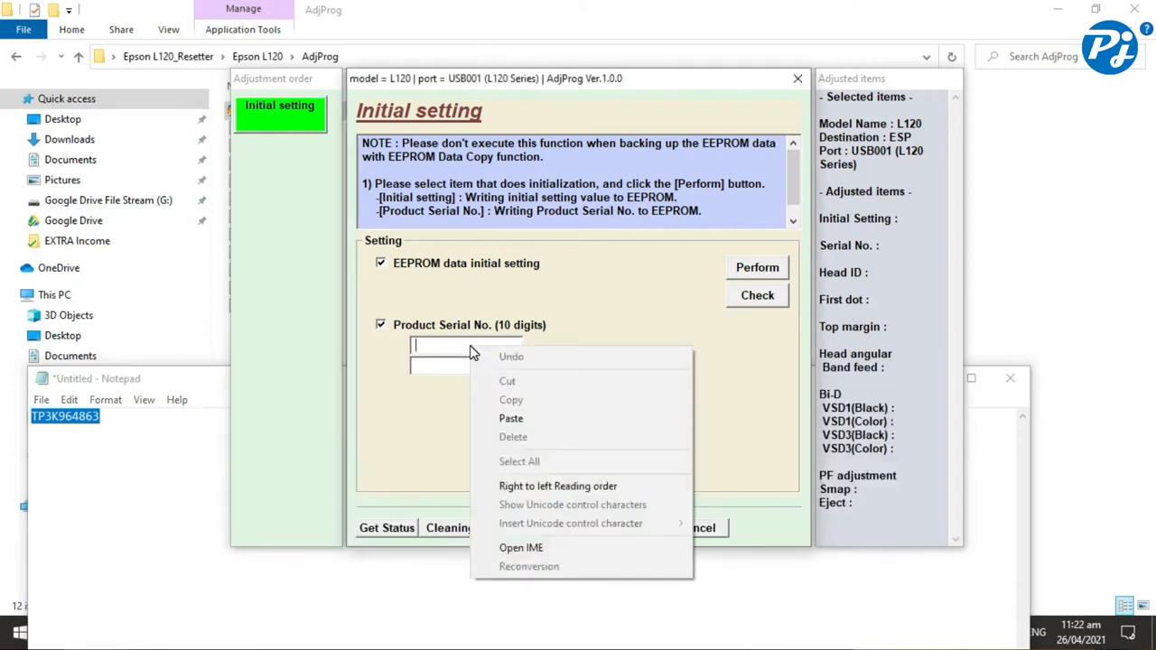
left_click(511, 419)
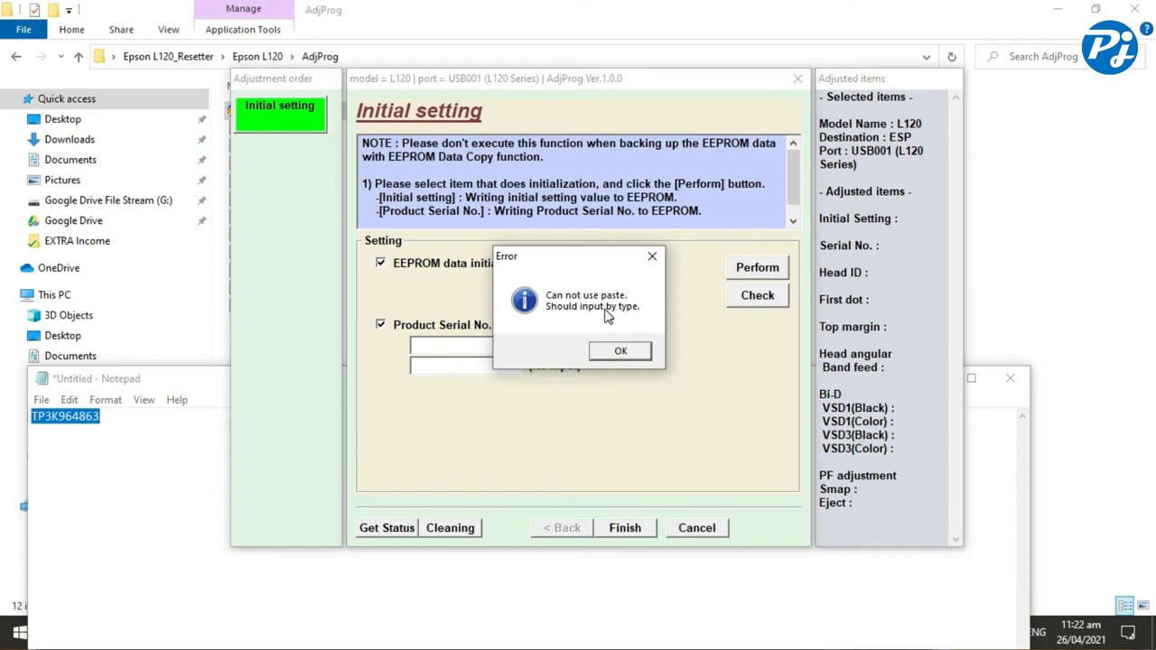
left_click(623, 352)
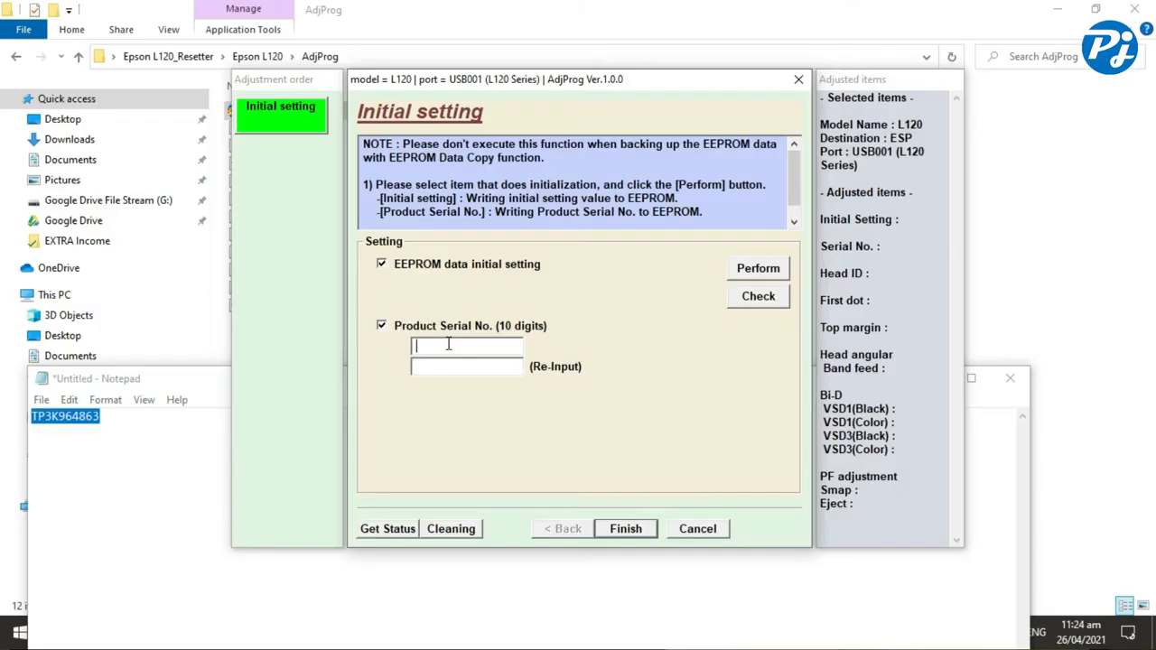
Step: Enter the printer's serial number from the Notepad note in both the Product Serial No. and Re-Input fields
type("TP3")
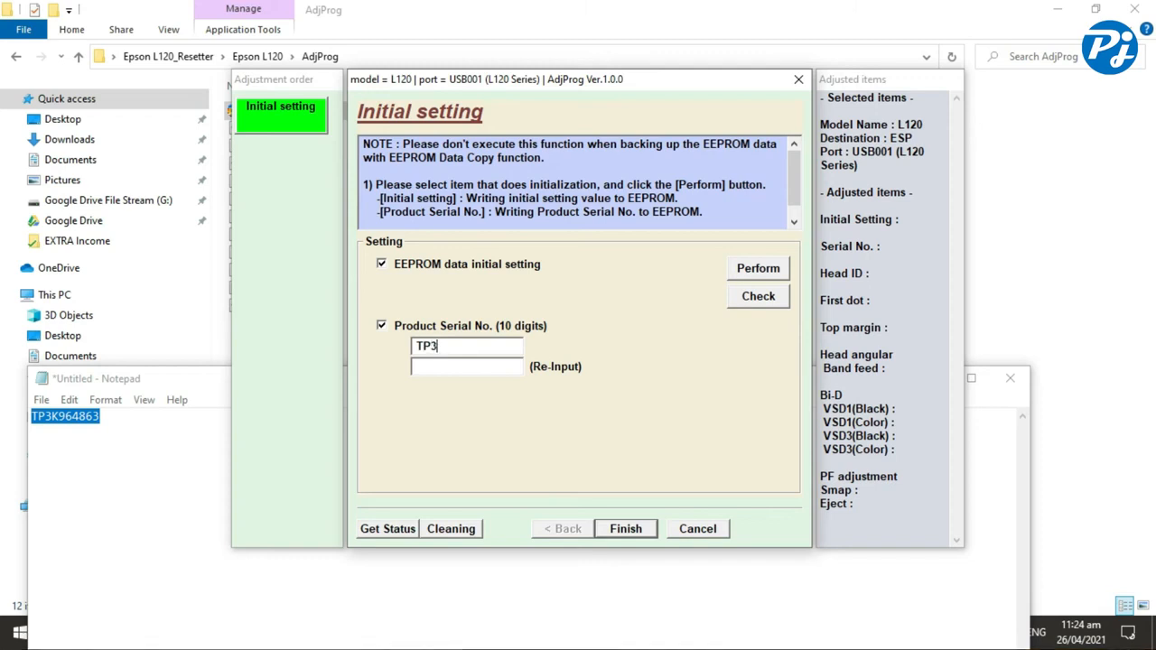
type("K9")
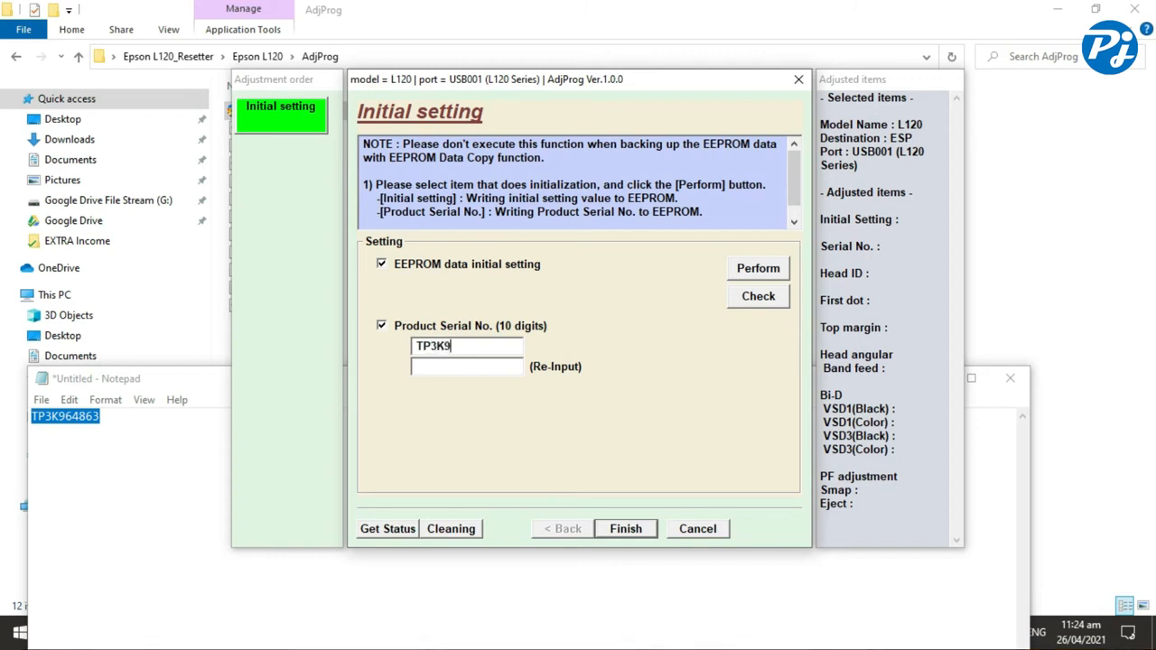
type("64863")
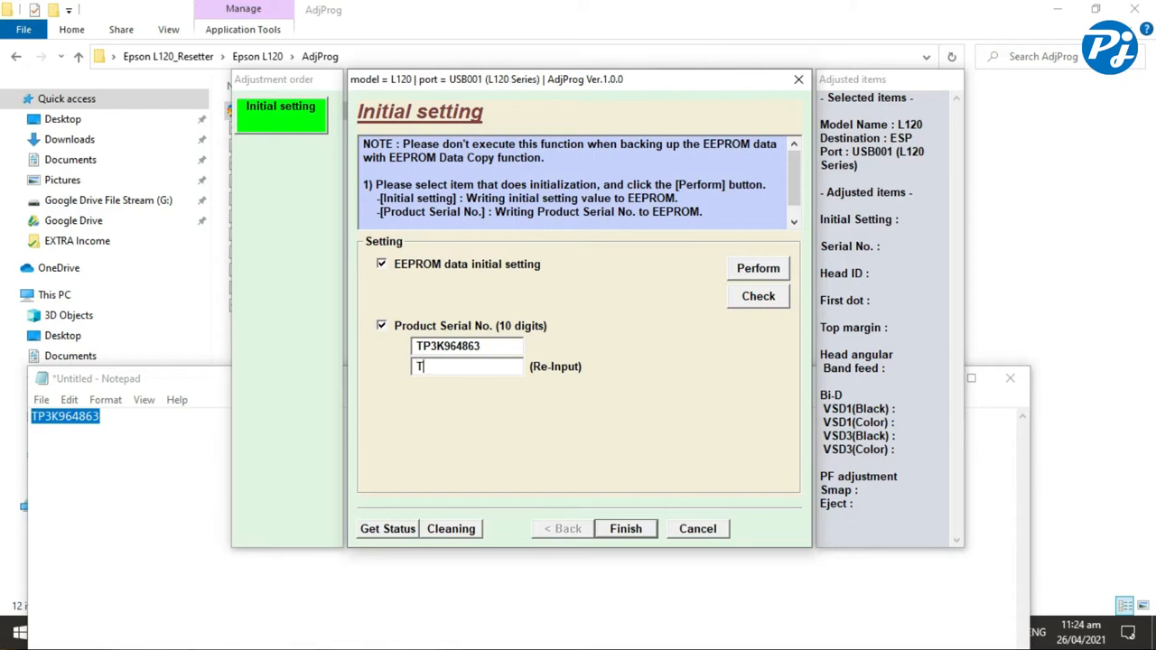
type("TP3K964863")
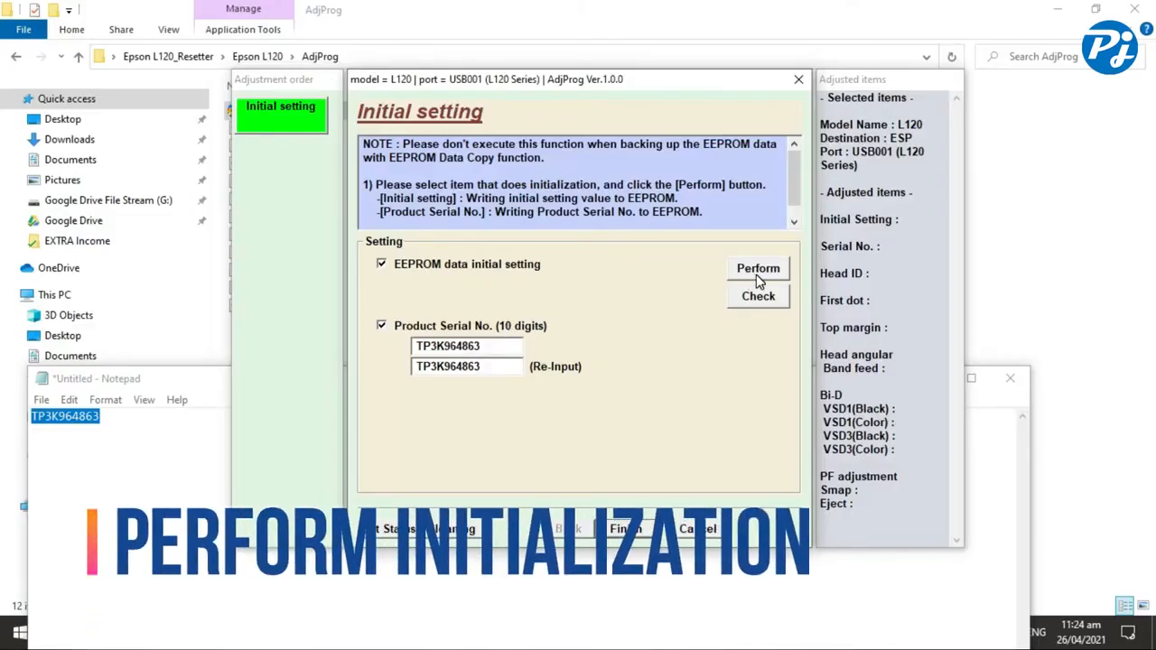
Step: Perform the EEPROM initialization and serial number write, accepting model L120, destination ESP and re-initialization, and finish Initial setting
left_click(758, 278)
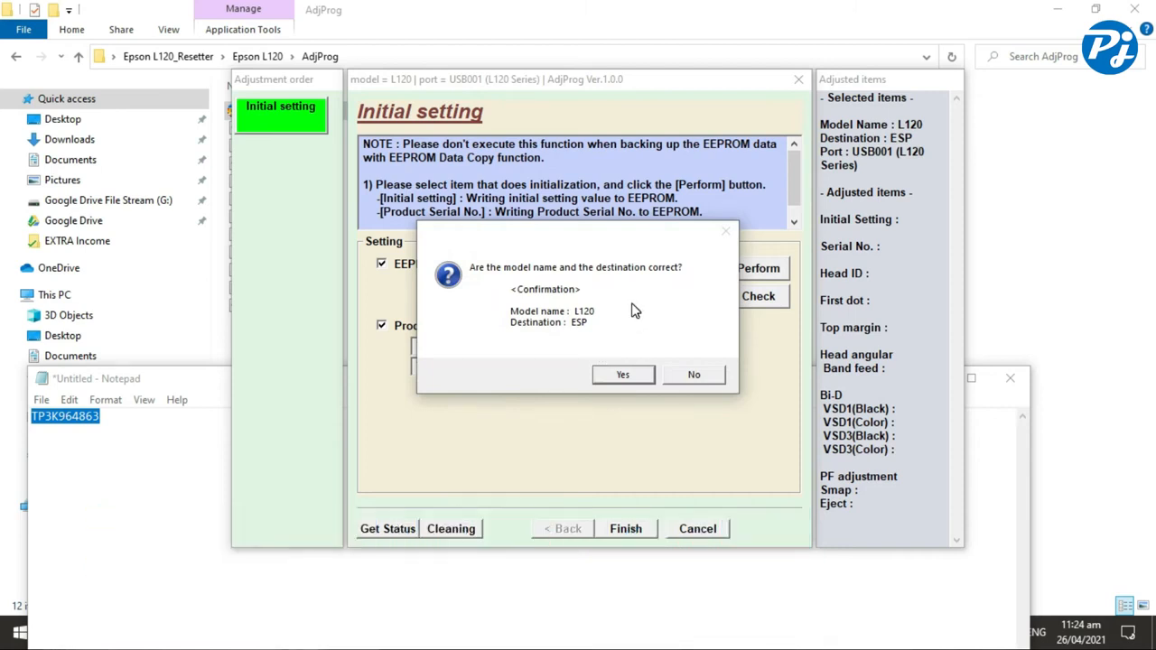
left_click(623, 376)
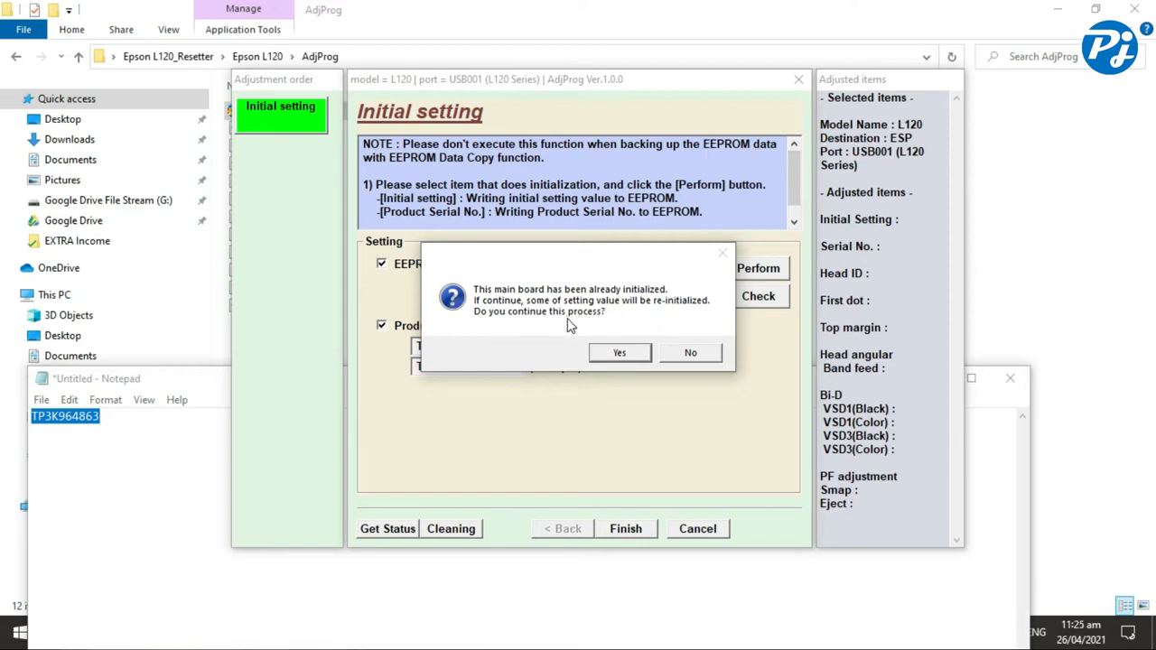
left_click(620, 353)
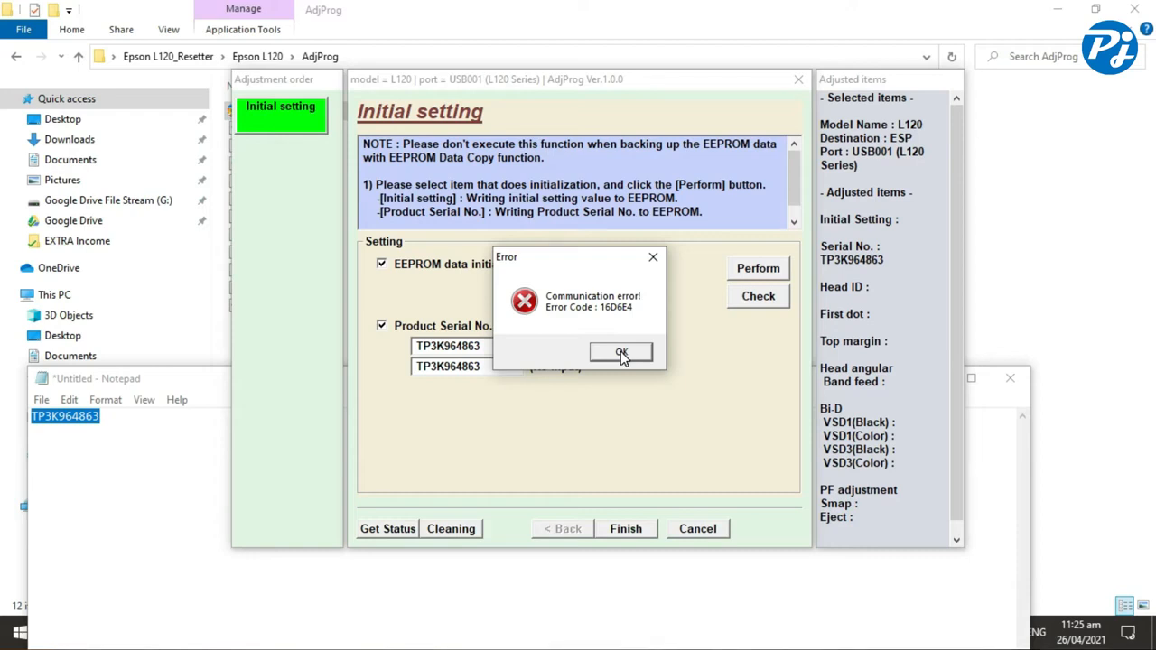
left_click(621, 351)
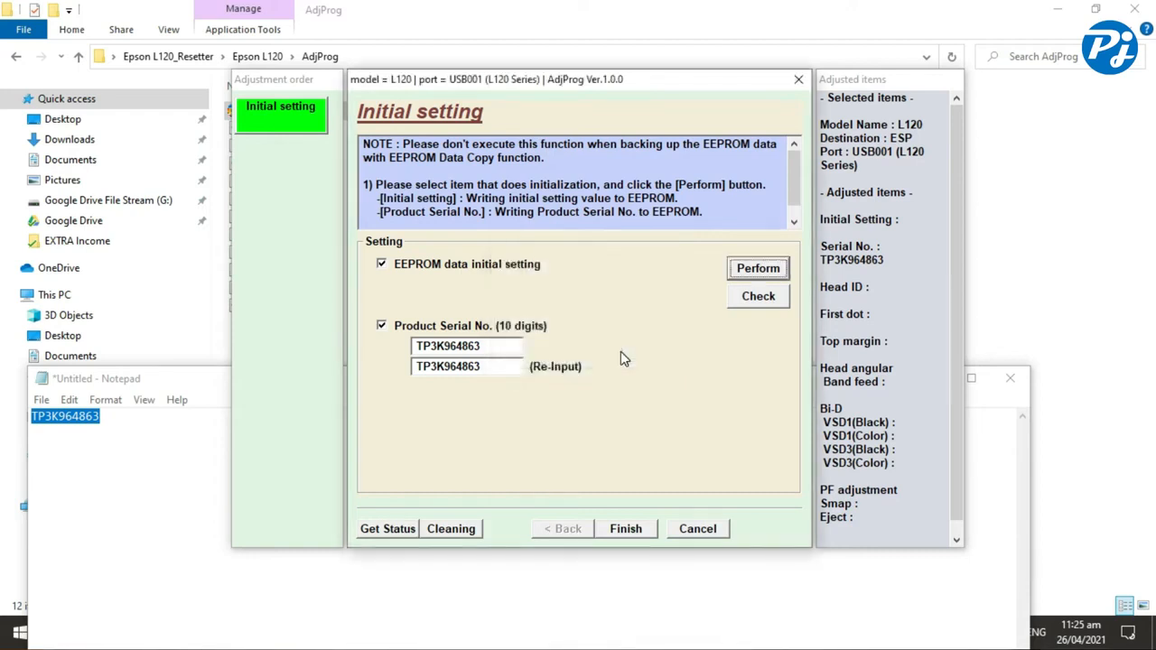
left_click(623, 530)
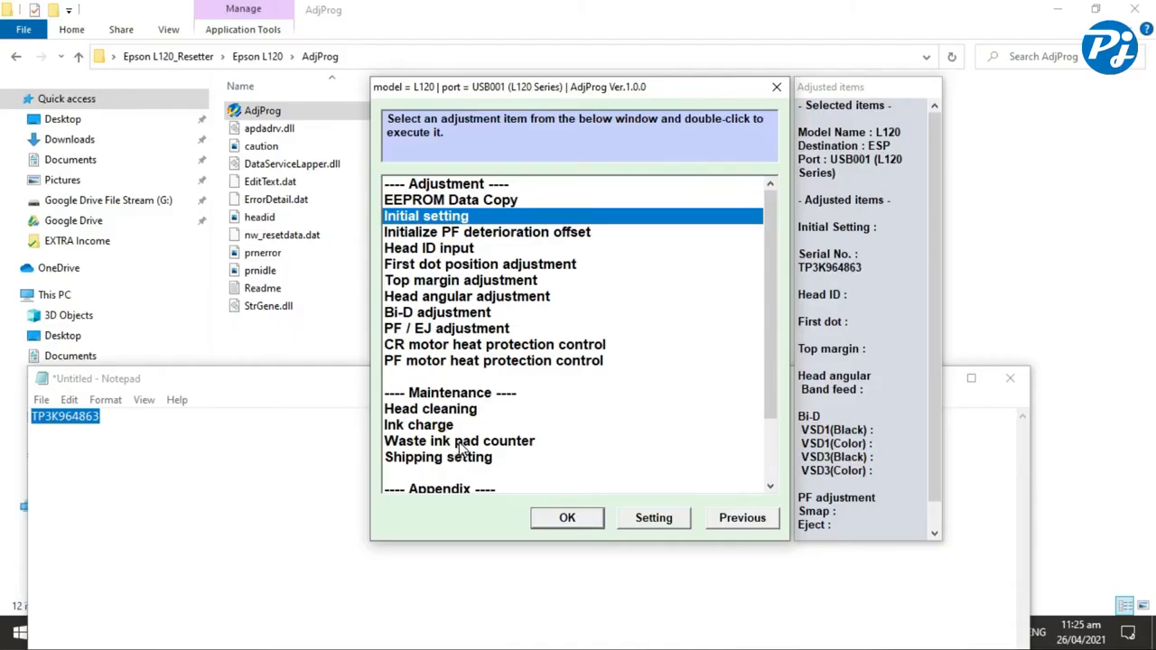
Step: Open the Waste ink pad counter maintenance item and check the current main pad counter value
left_click(461, 441)
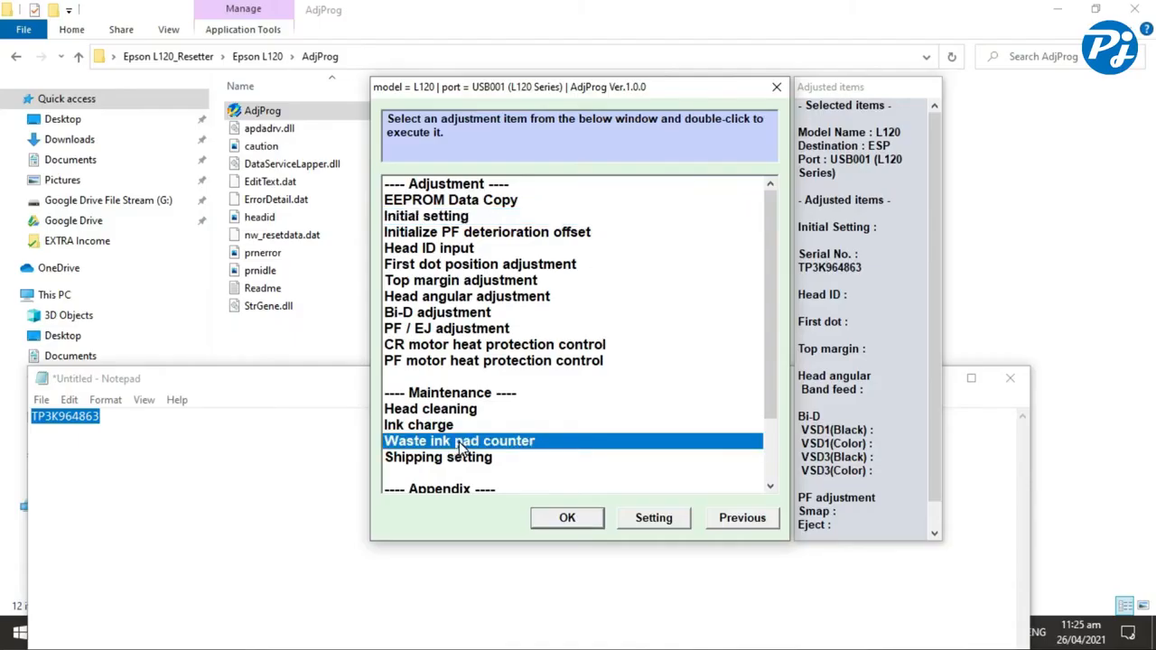
left_click(563, 517)
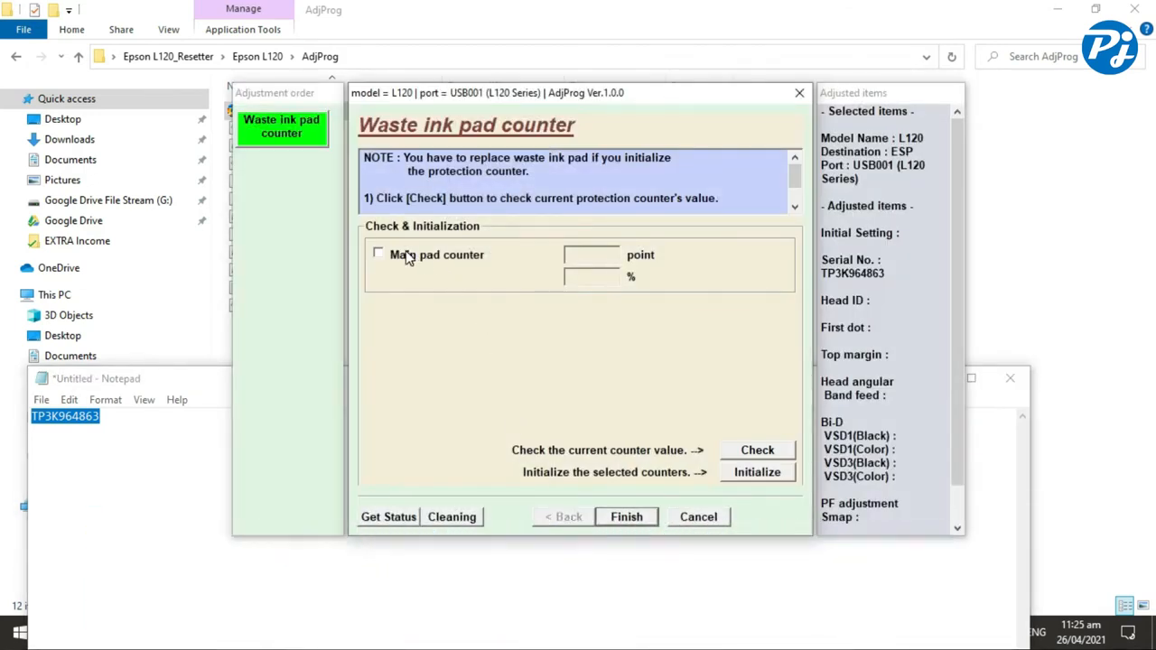
left_click(378, 254)
left_click(757, 452)
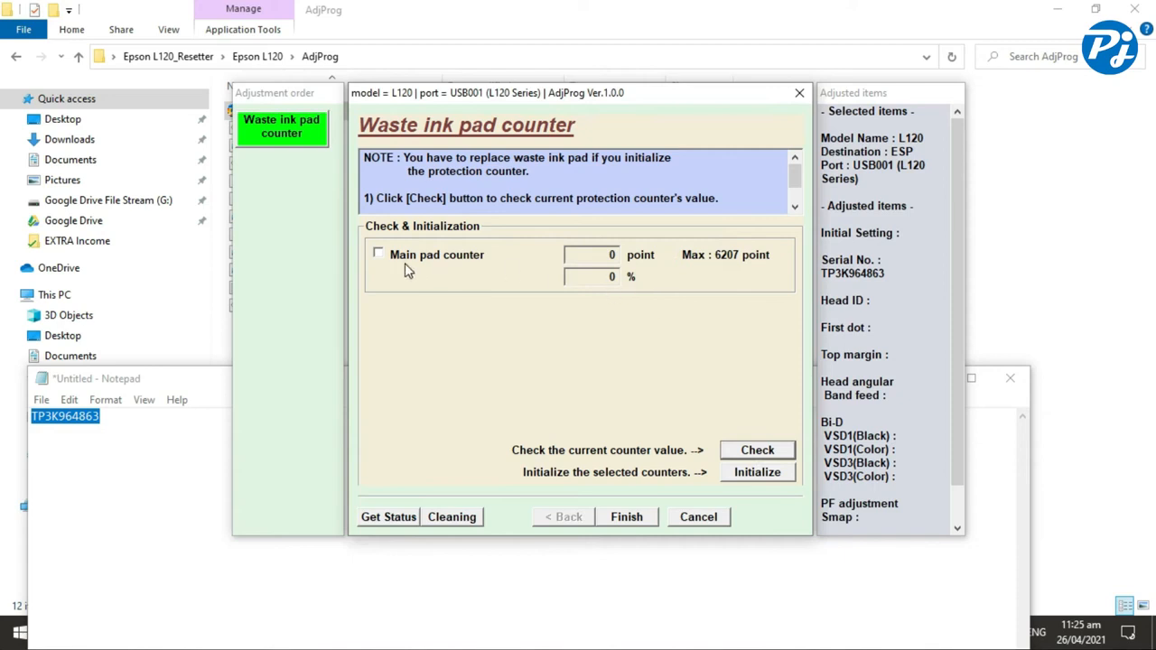
Step: Select the main pad counter and initialize it, confirming the counter reset
left_click(378, 254)
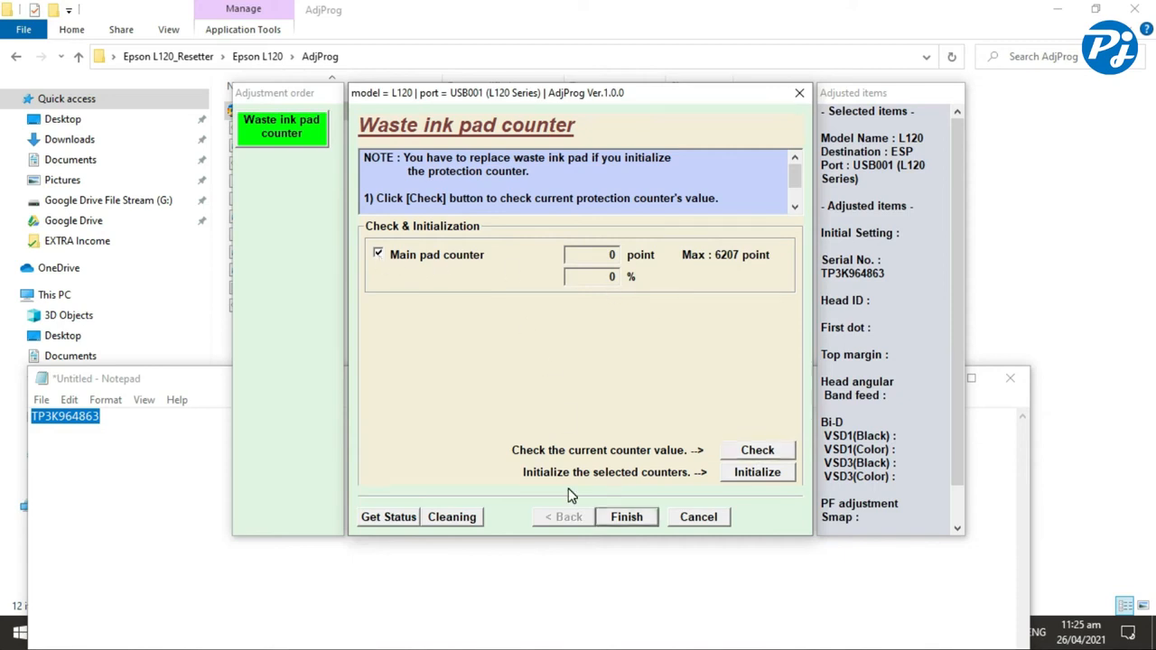
left_click(764, 475)
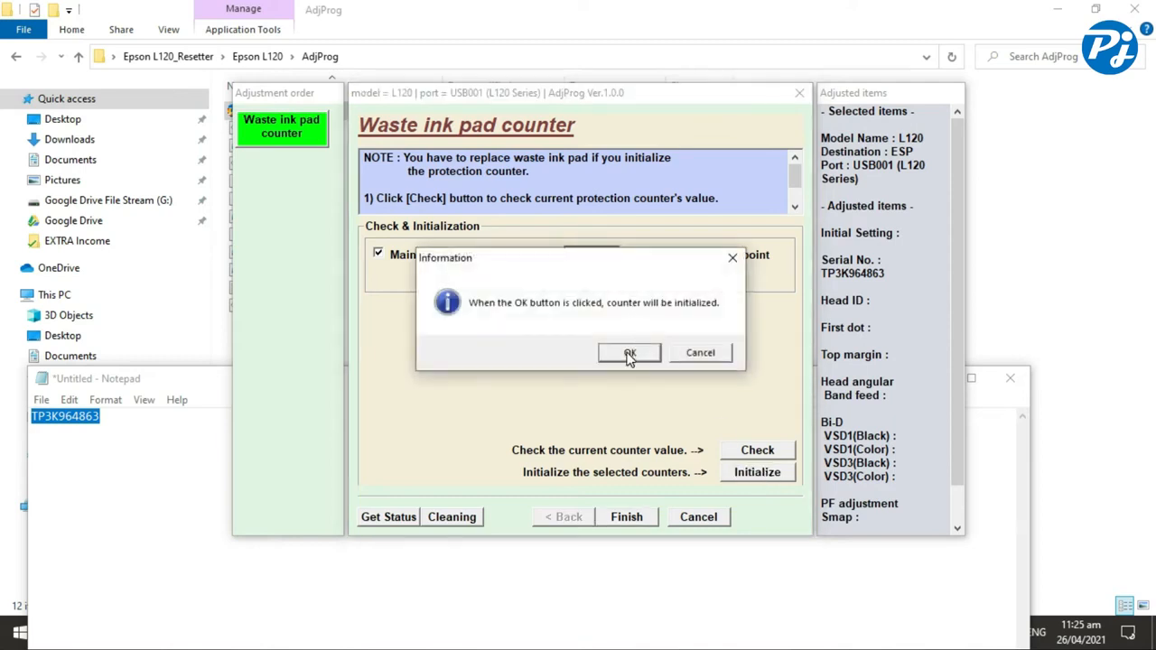
left_click(629, 353)
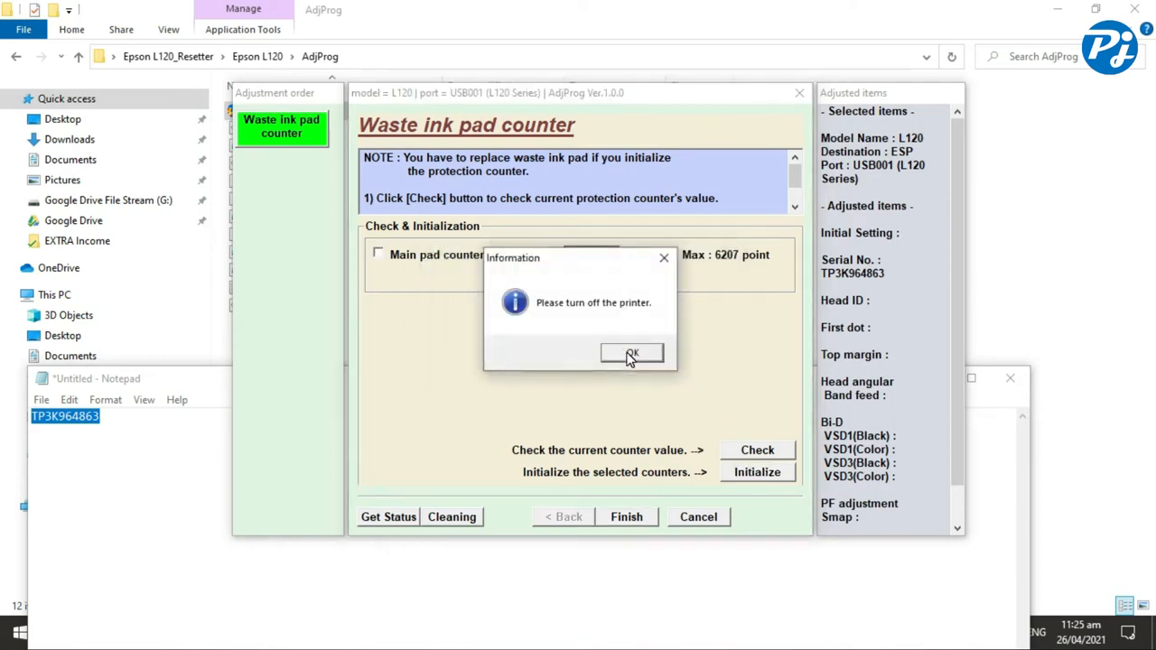